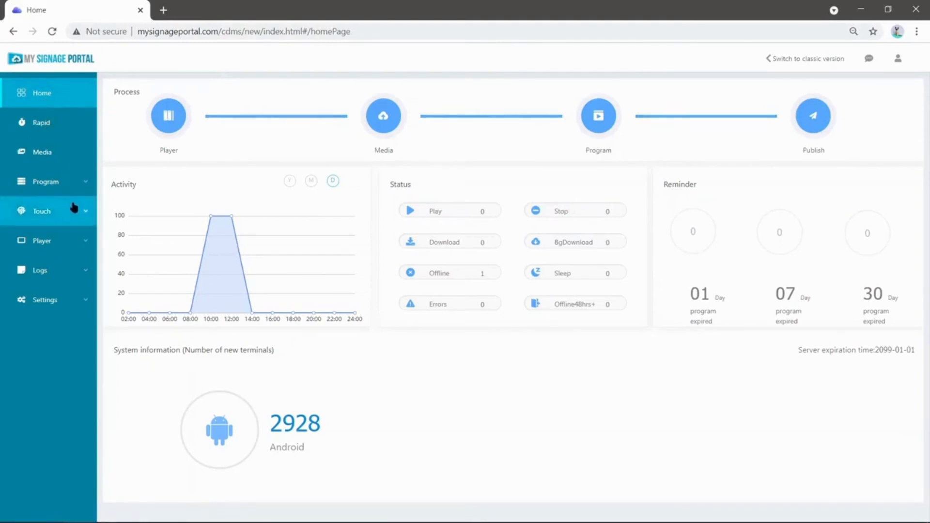
Step: Create a new touch project named test13242 with horizontal resolution
left_click(74, 207)
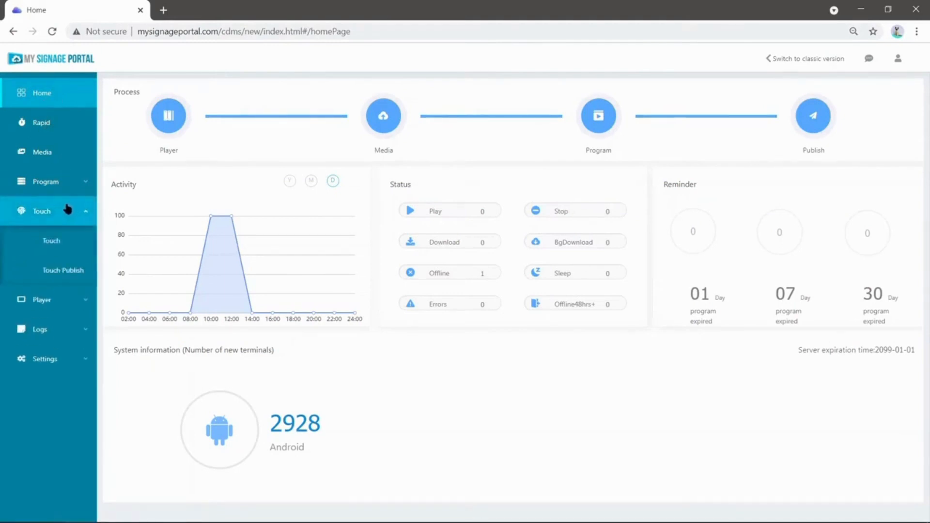
left_click(63, 245)
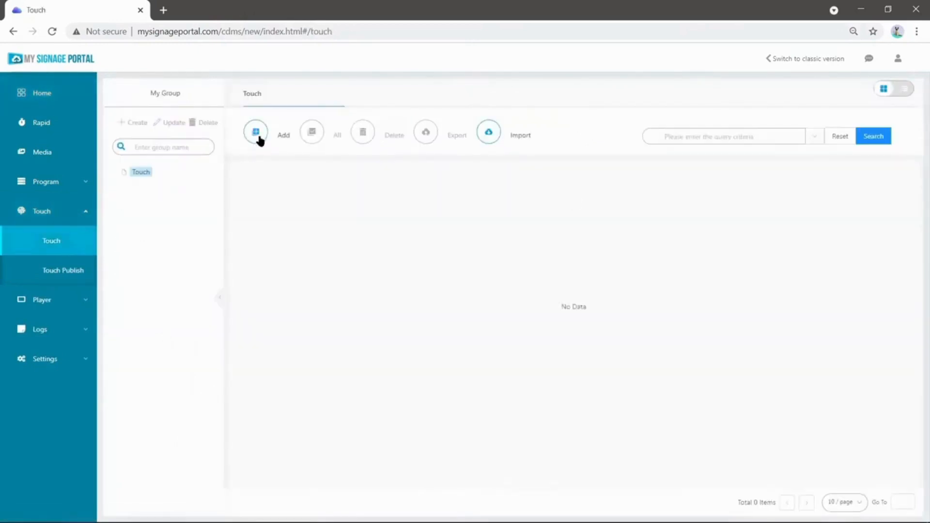
left_click(259, 138)
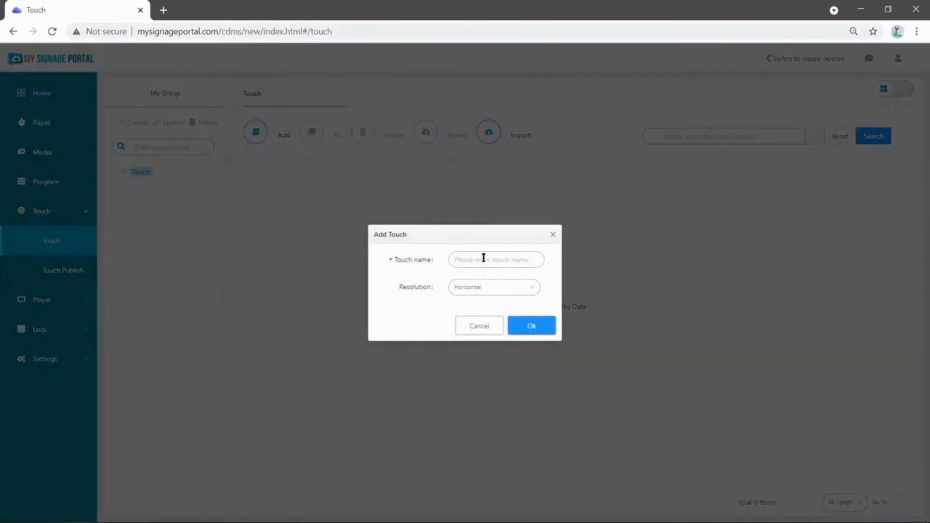
left_click(484, 261)
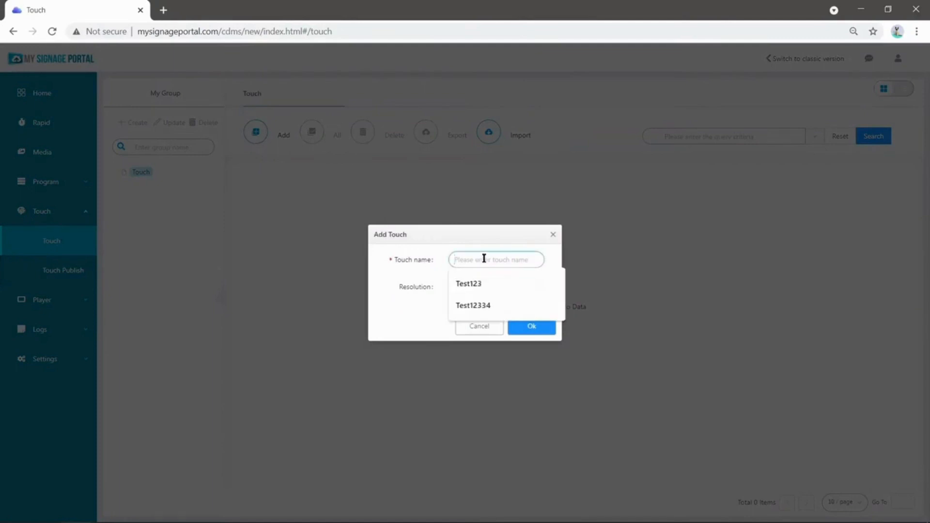
type("test13242")
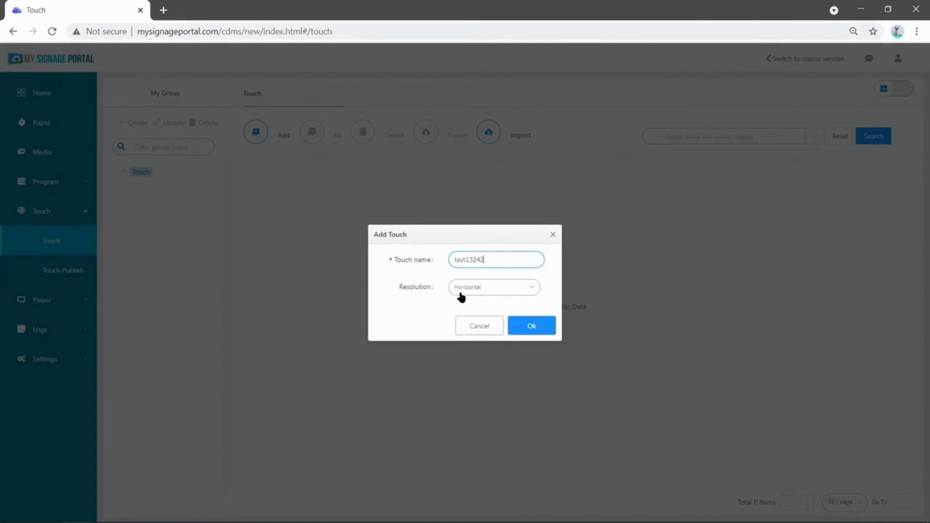
left_click(489, 291)
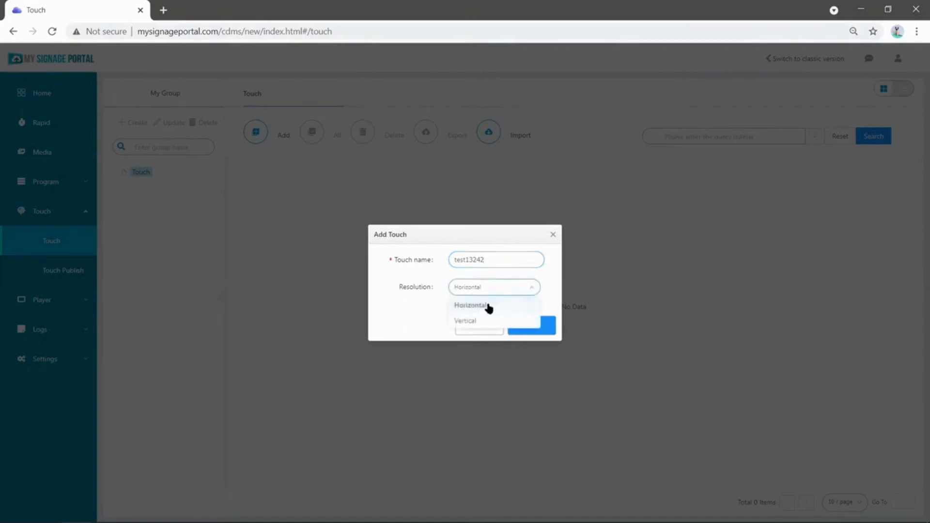
left_click(490, 307)
left_click(527, 327)
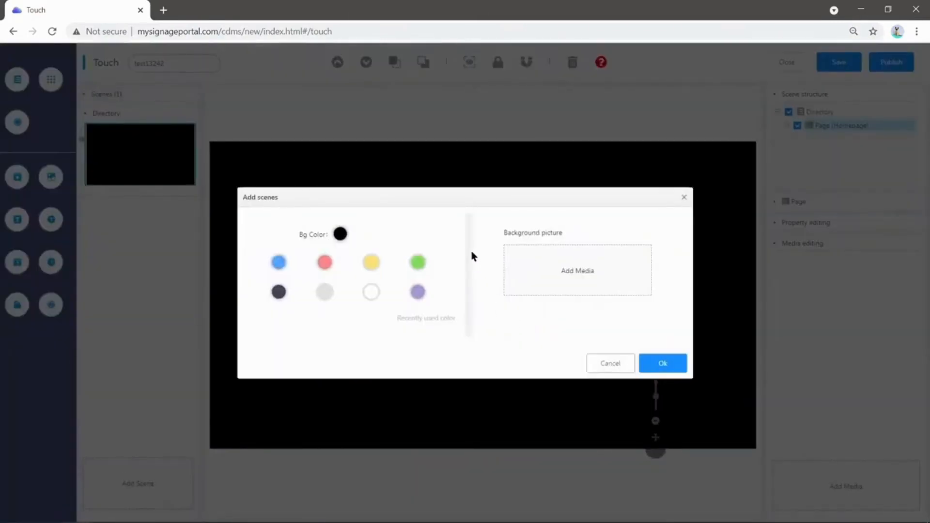
Step: Try several preset background colors for the first scene and settle on purple
left_click(323, 264)
left_click(327, 293)
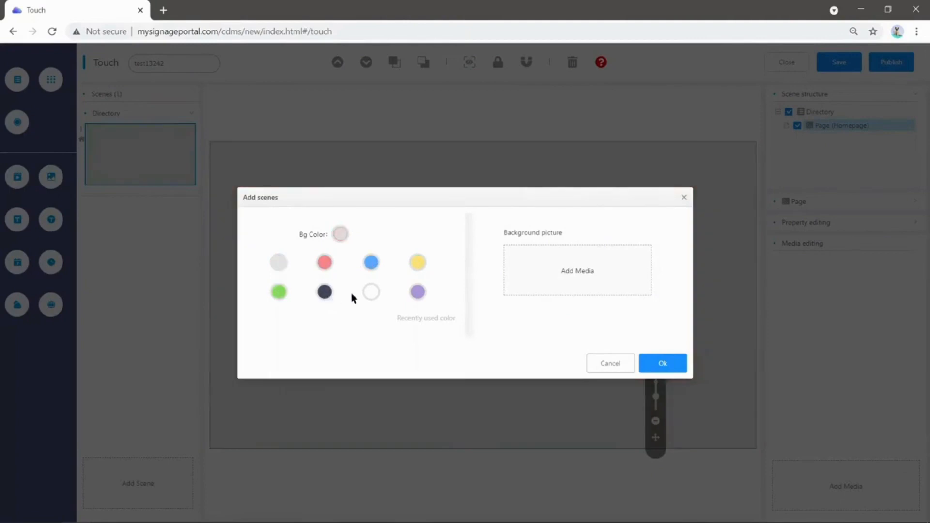
left_click(371, 292)
left_click(418, 262)
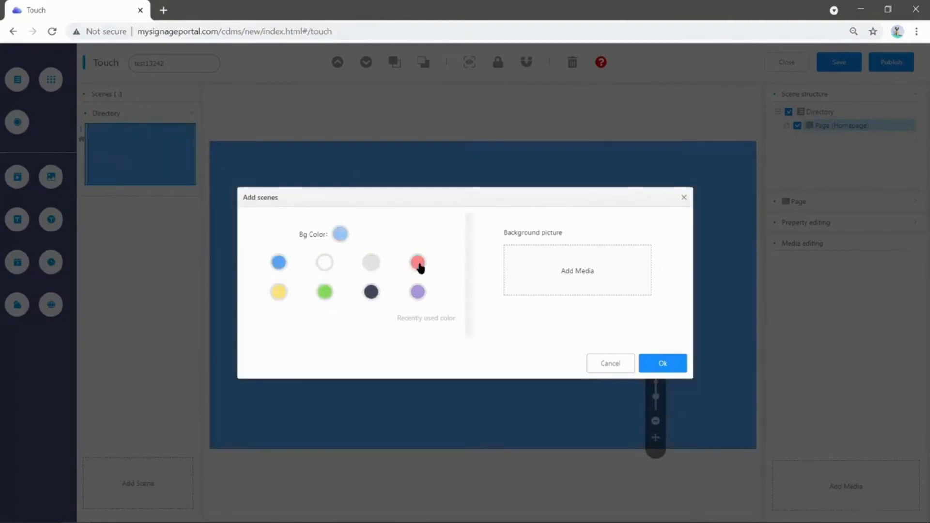
left_click(418, 292)
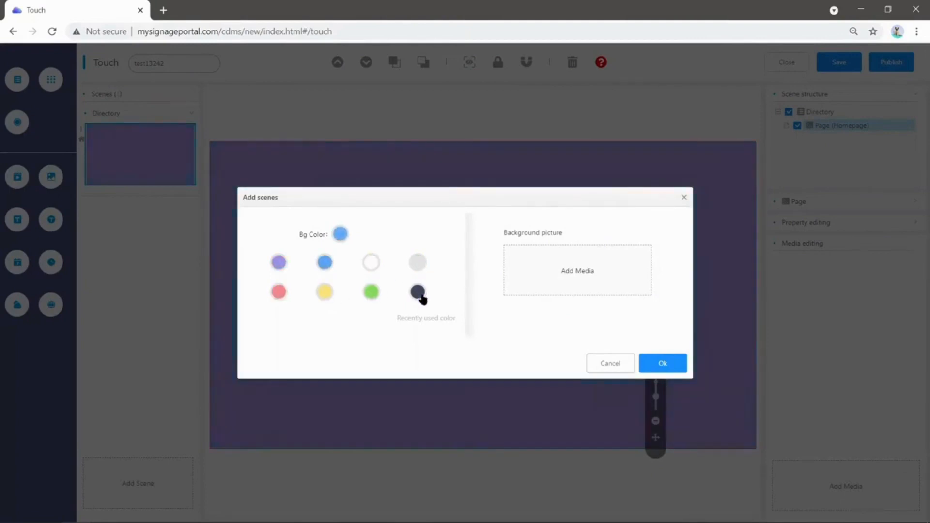
Step: Select home-bg.jpg on the second page of the Touch picture folder as the scene's background picture
left_click(540, 267)
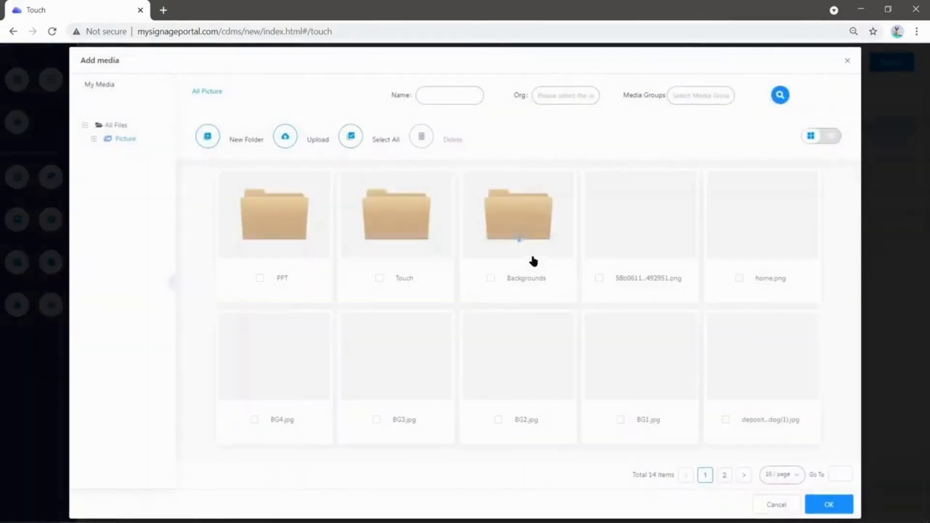
double_click(393, 203)
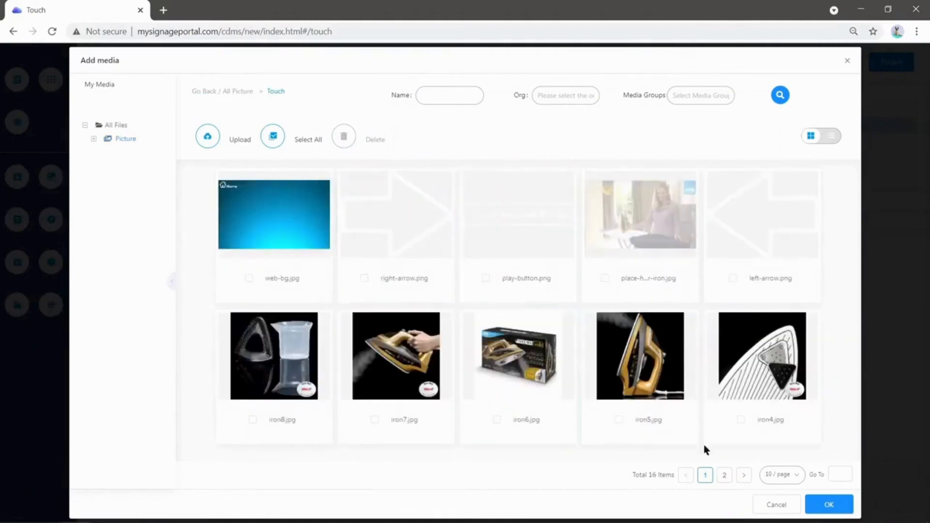
left_click(724, 476)
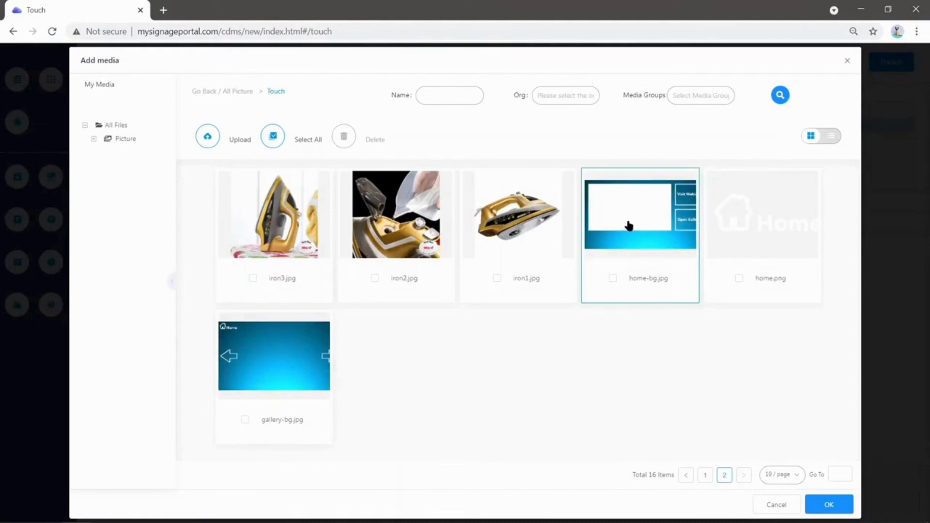
left_click(629, 226)
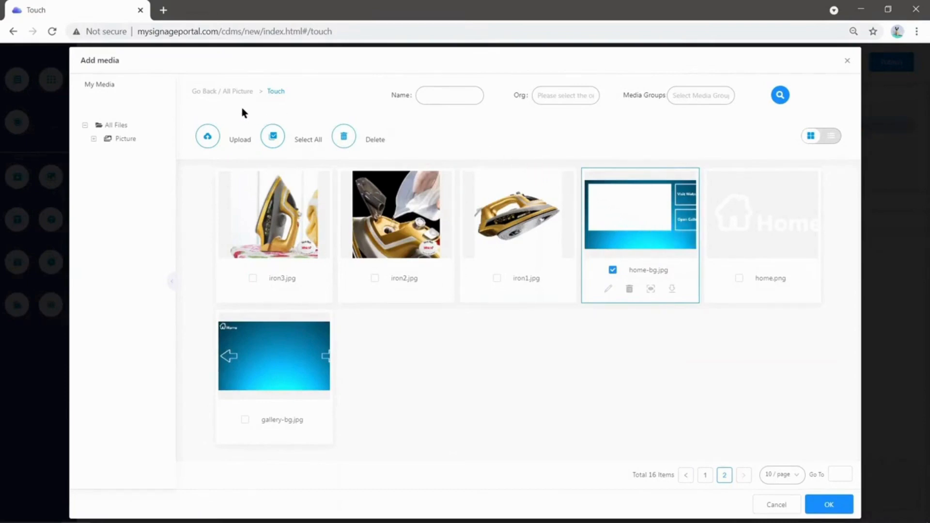
left_click(208, 138)
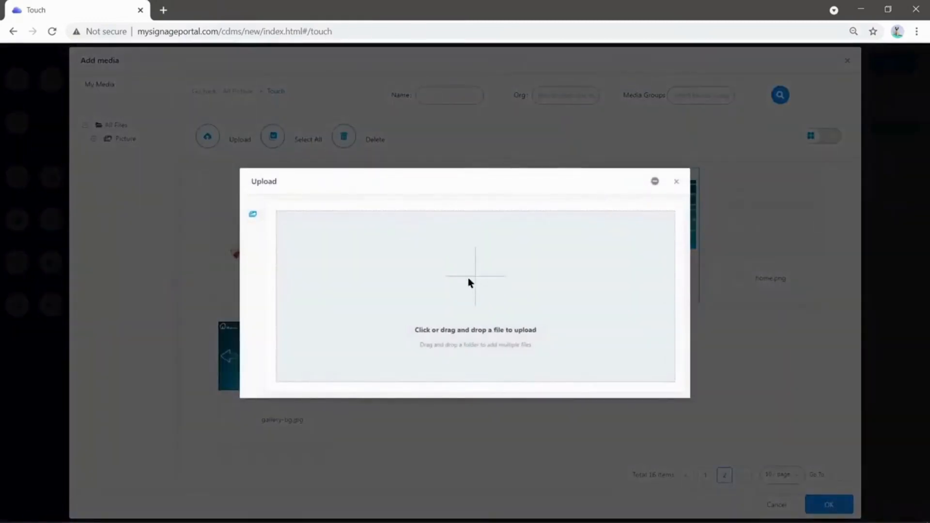
left_click(456, 269)
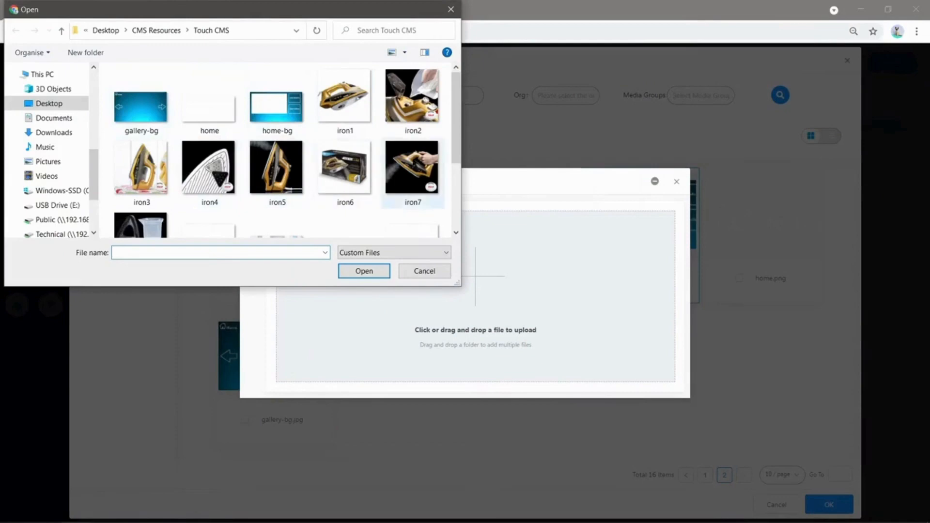
left_click(433, 273)
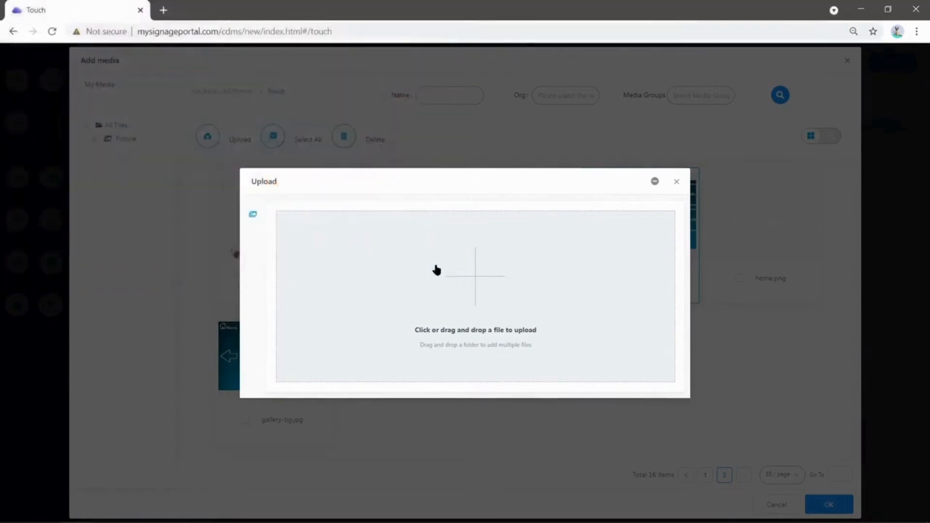
left_click(677, 183)
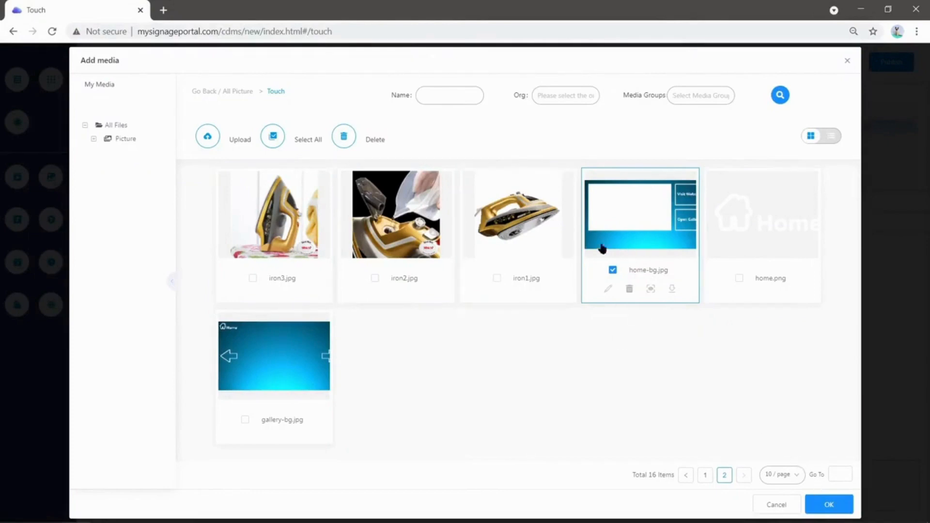
Step: Apply the selected background picture to the scene and move the zoom control clear of the Open Gallery box
left_click(828, 504)
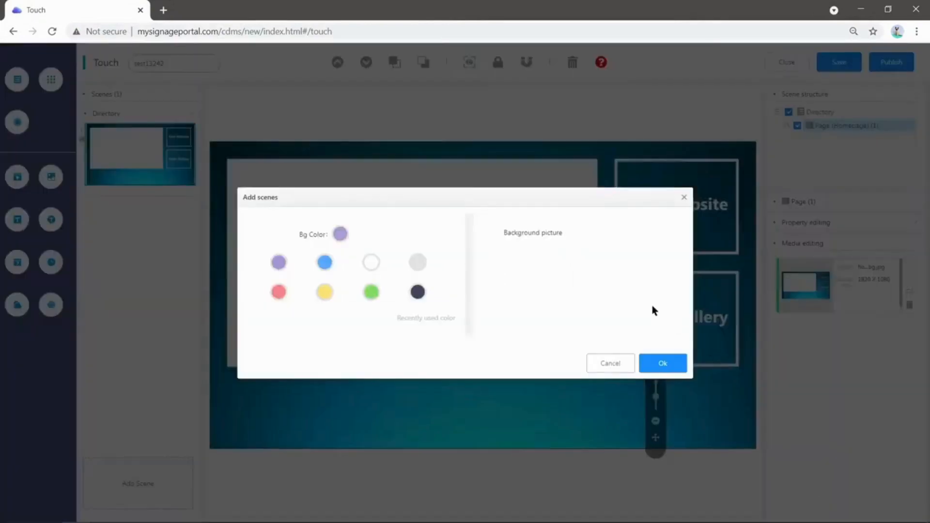
left_click(664, 364)
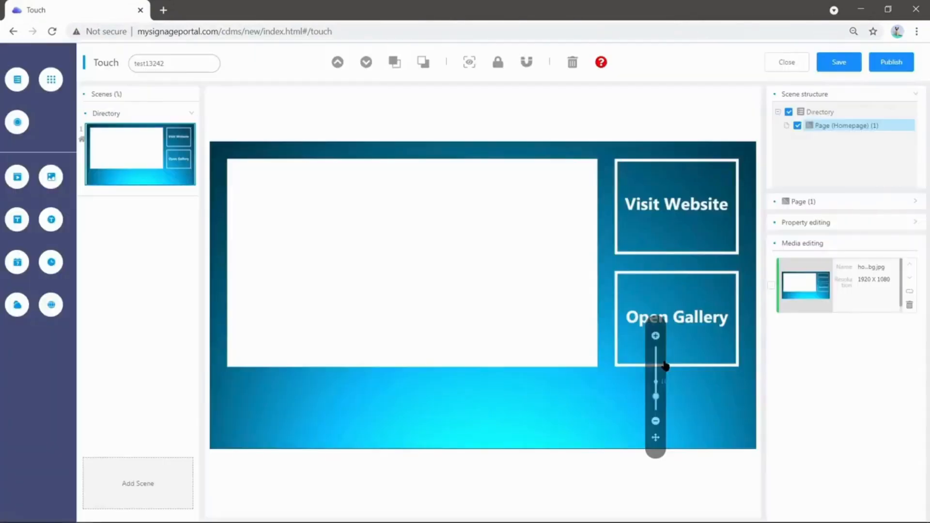
left_click_drag(656, 438, 753, 468)
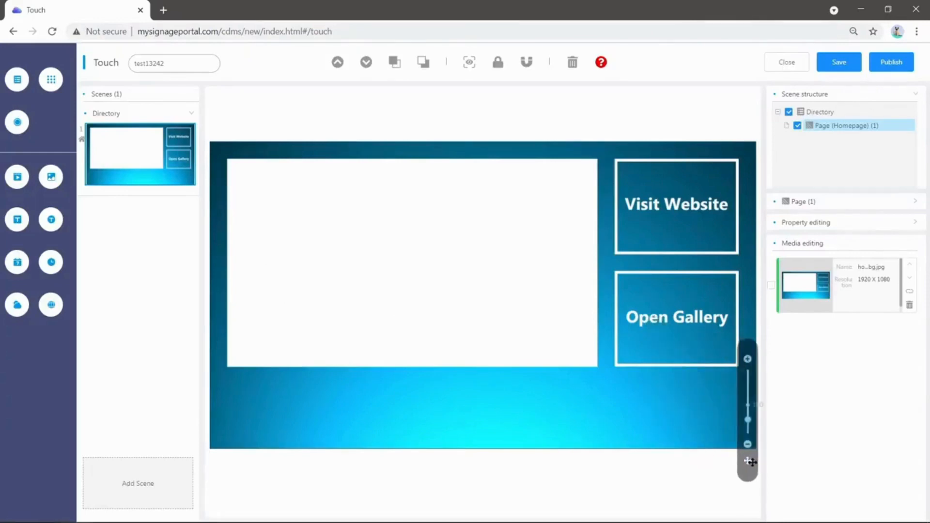
mouse_move(750, 428)
mouse_move(749, 428)
left_mouse_down()
mouse_move(753, 413)
mouse_move(759, 431)
left_mouse_up()
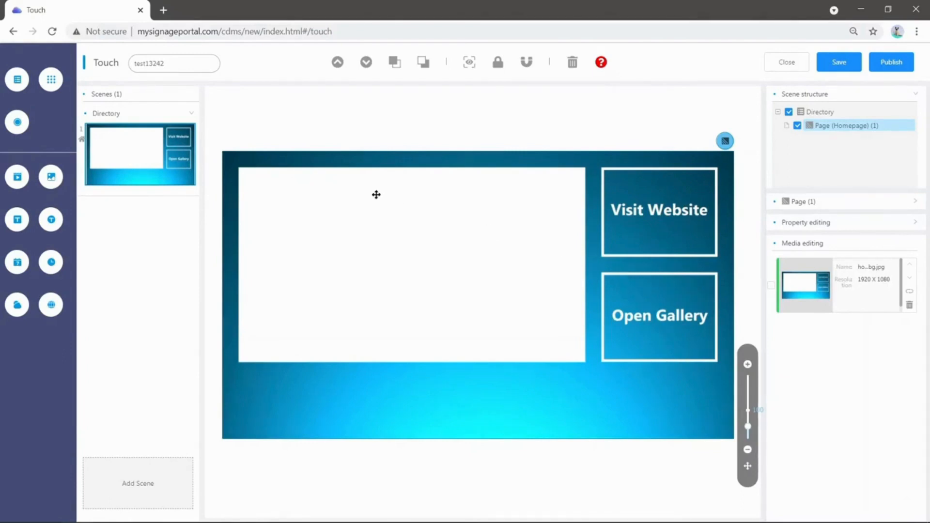
Step: Rename the page in the scene structure to Homepage
right_click(832, 128)
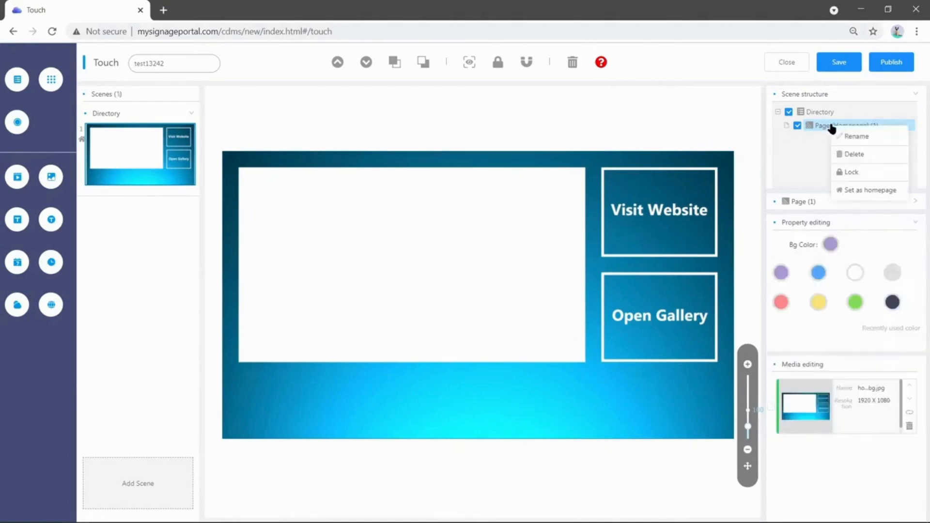
left_click(844, 131)
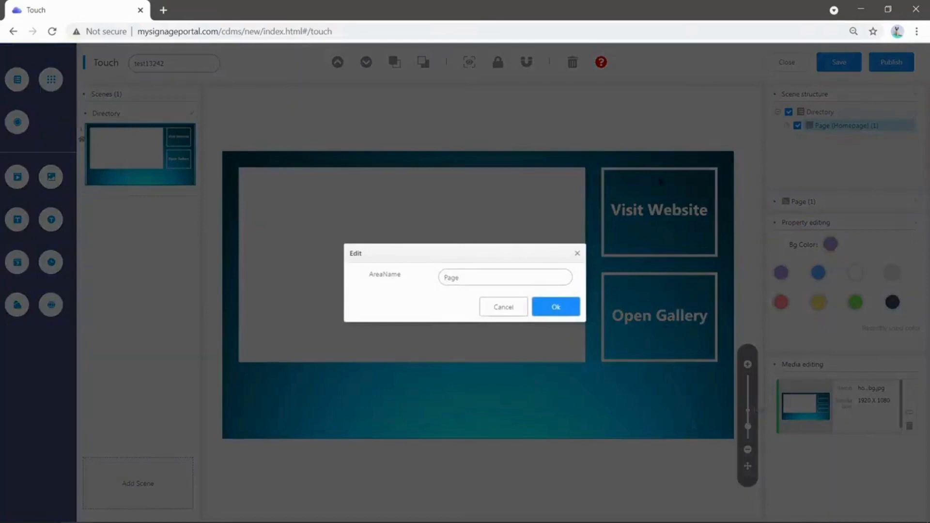
left_click(493, 271)
key("BackSpace")
key("BackSpace")
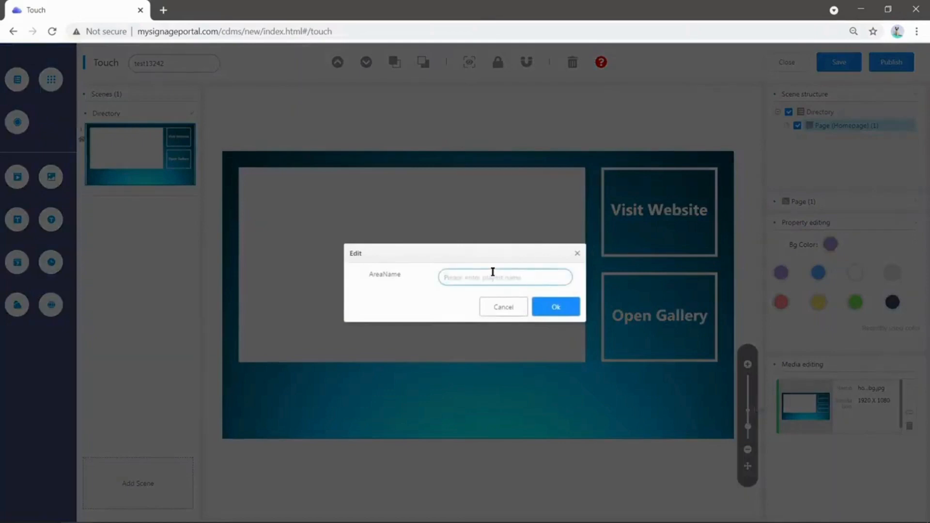
type("Homepage")
left_click(561, 309)
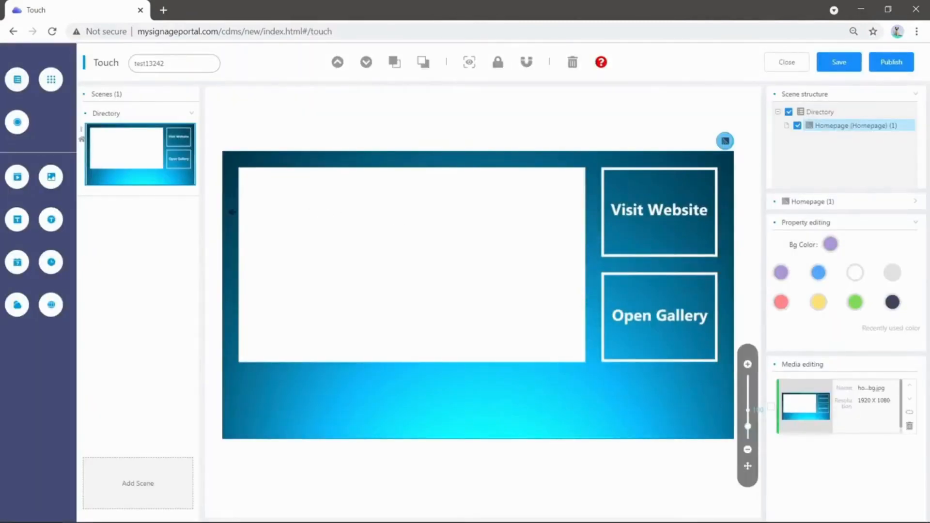
Step: Add a touch button over the Visit Website box and size it to fill the frame
left_click(18, 125)
left_click_drag(281, 199, 714, 252)
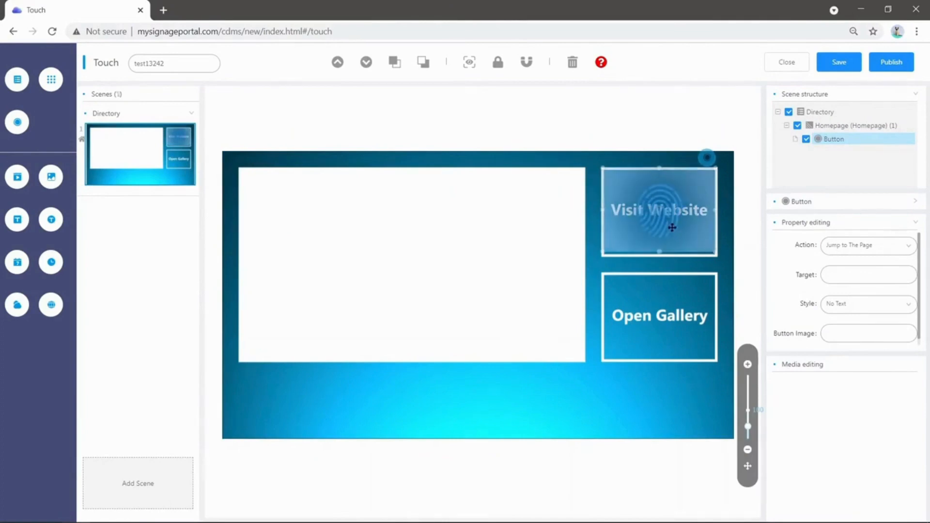
left_click(606, 260)
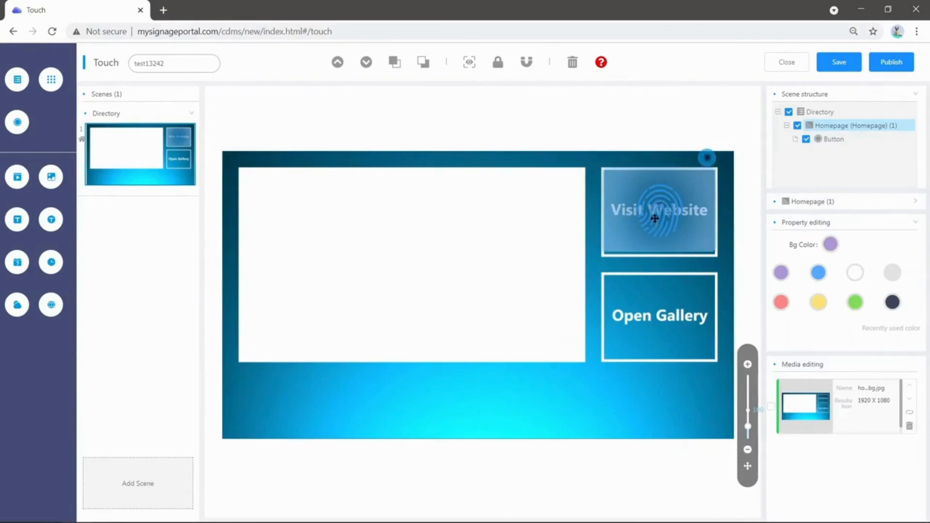
left_click(664, 244)
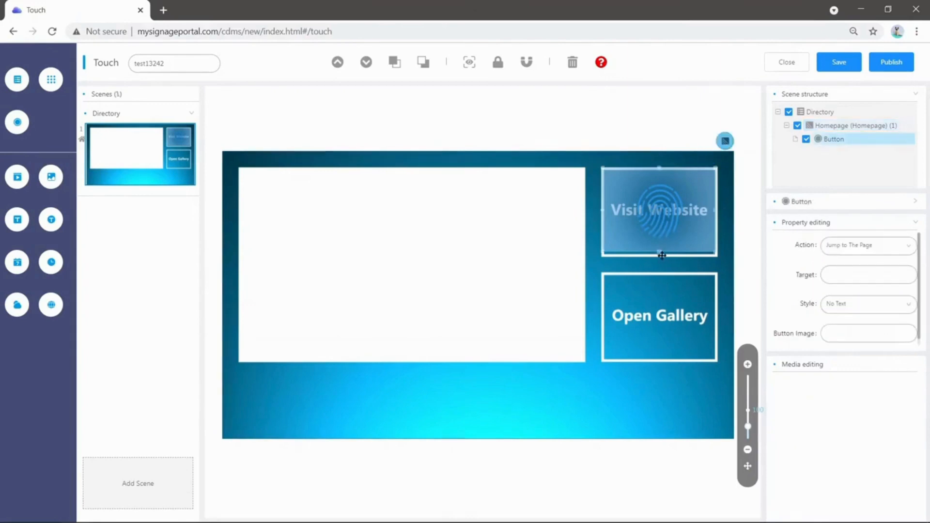
left_click(648, 270)
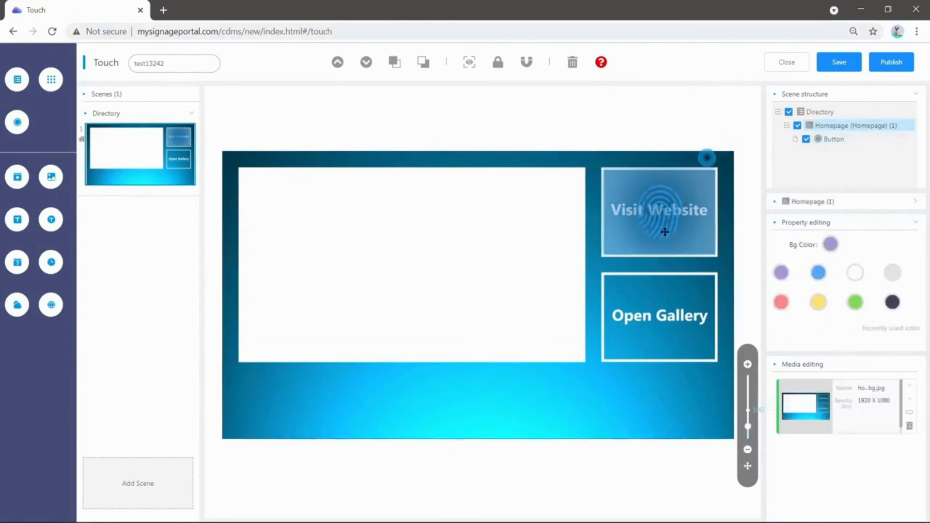
left_click(668, 227)
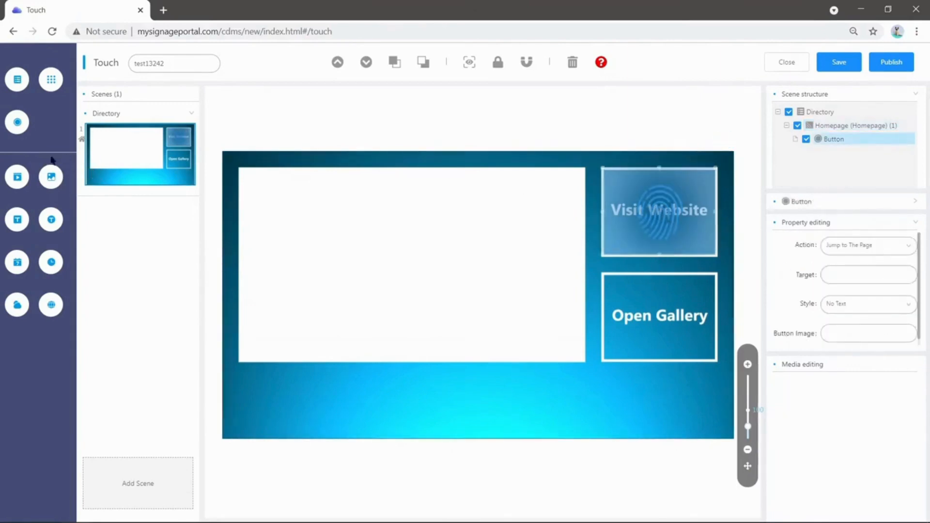
Step: Add a second touch button over the Open Gallery box and resize it to fill the frame
left_click(9, 124)
left_click_drag(257, 183, 637, 305)
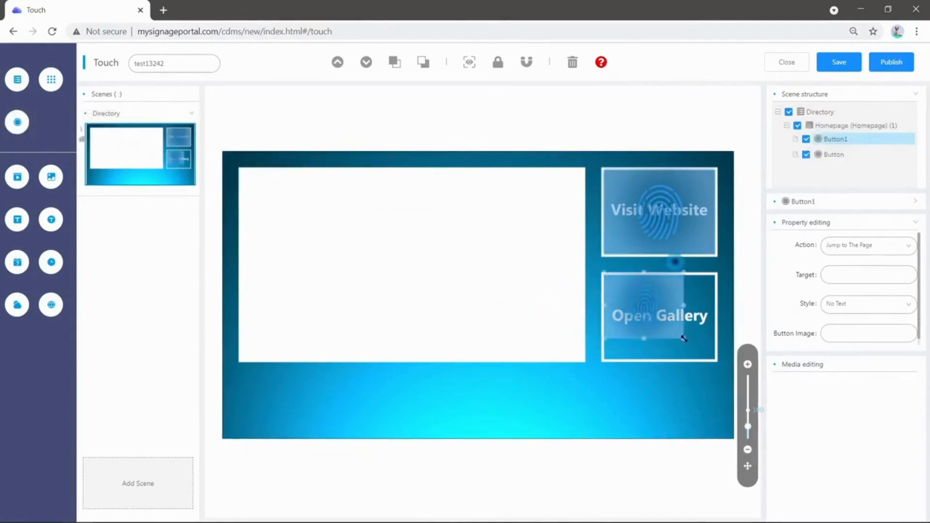
left_click_drag(683, 339, 715, 361)
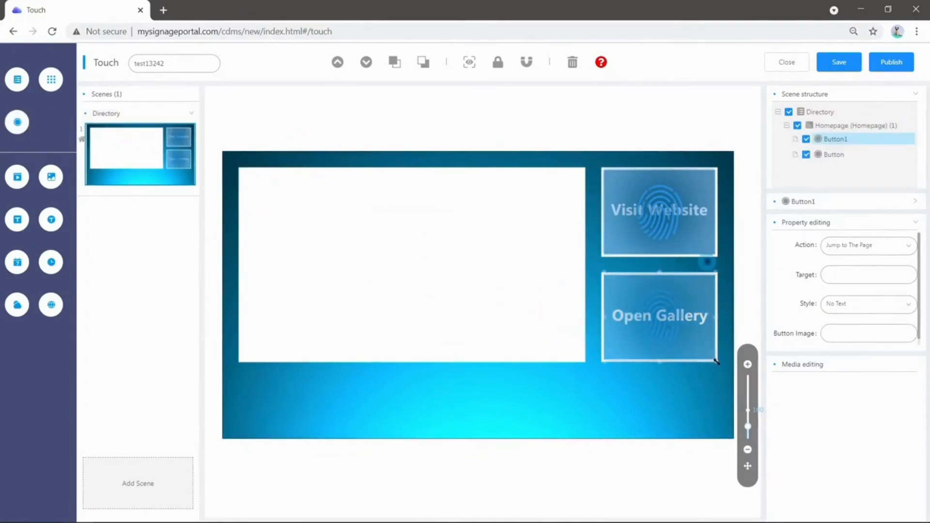
left_click(667, 384)
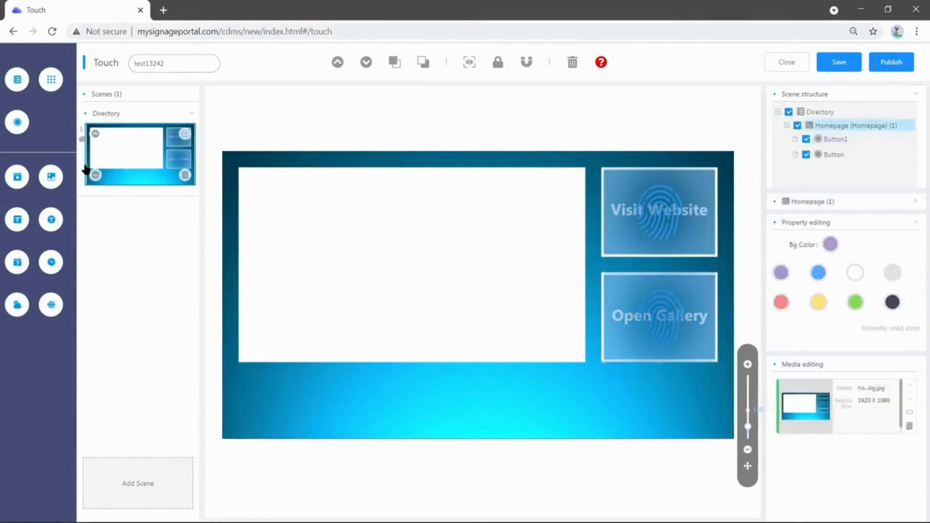
Step: Add iron6.jpg from the Touch folder as a video area on the Homepage and fit it to the white frame
left_click(17, 176)
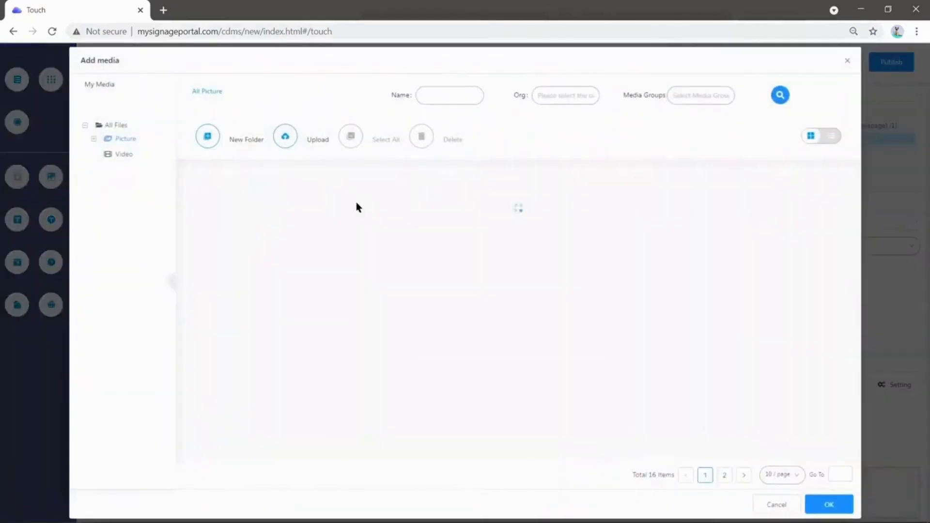
left_click(406, 228)
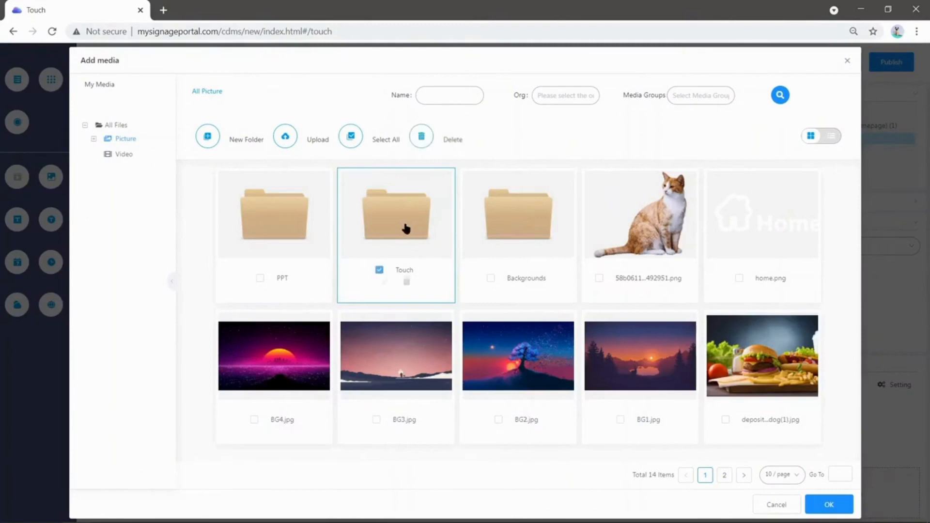
double_click(406, 229)
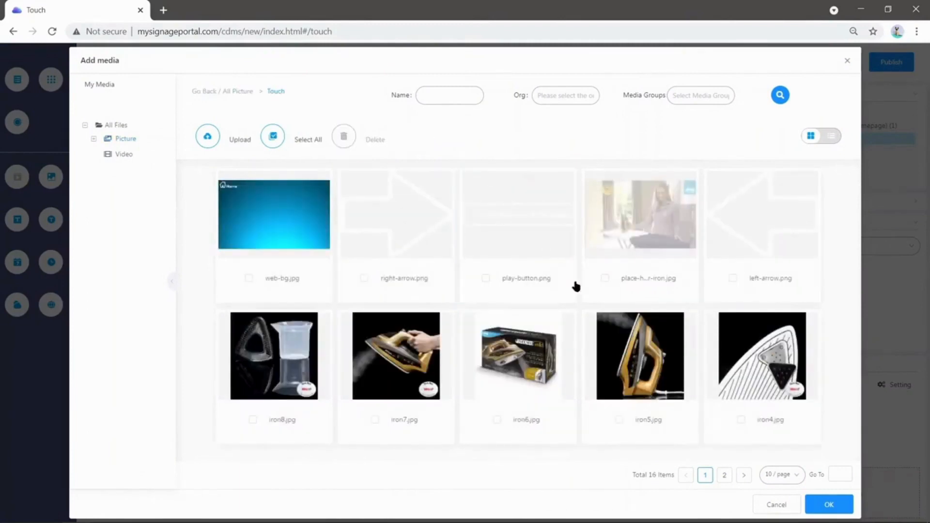
left_click(528, 359)
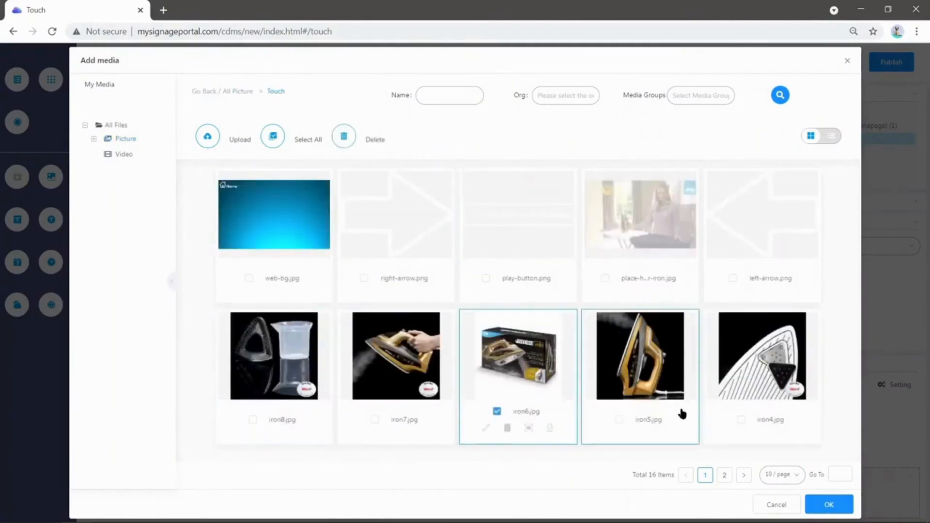
left_click(829, 504)
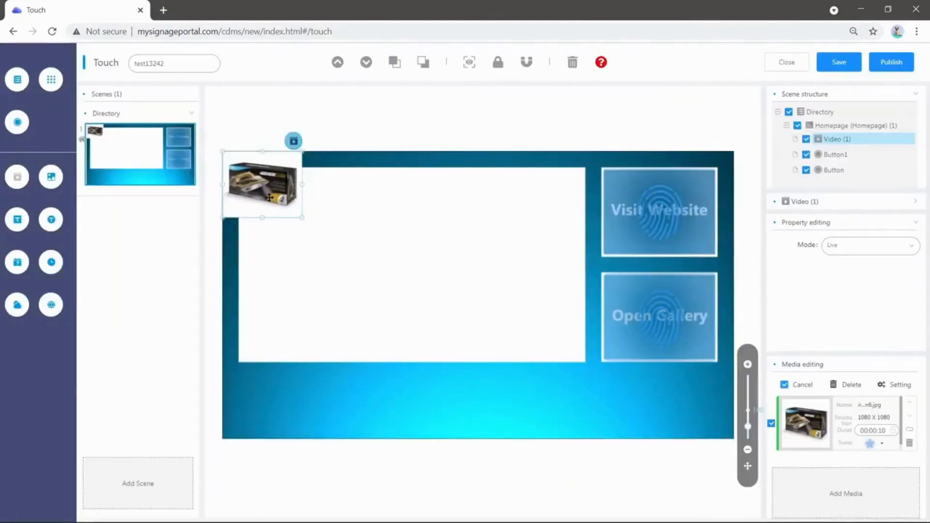
left_click_drag(270, 197, 585, 361)
left_click(565, 380)
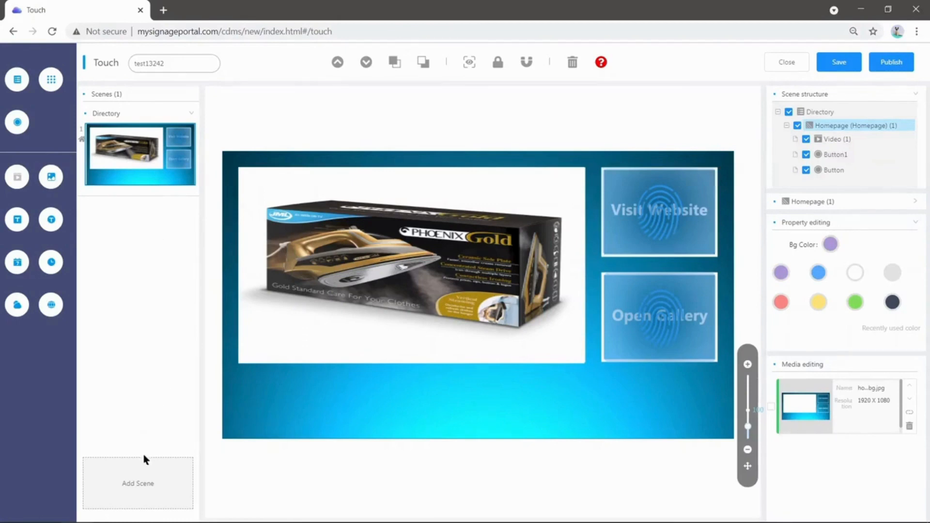
Step: Add a new scene with a light grey background colour and web-bg.jpg from the Touch folder as its background picture
left_click(155, 481)
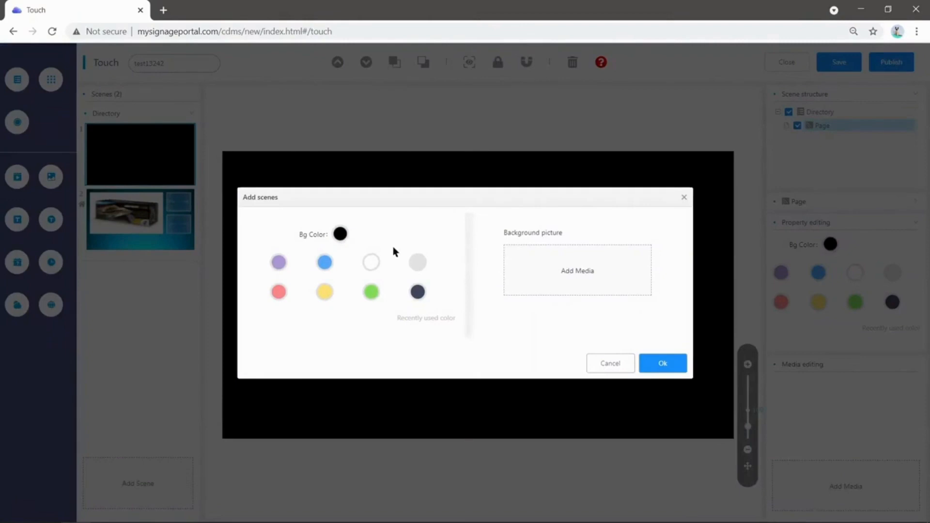
left_click(416, 261)
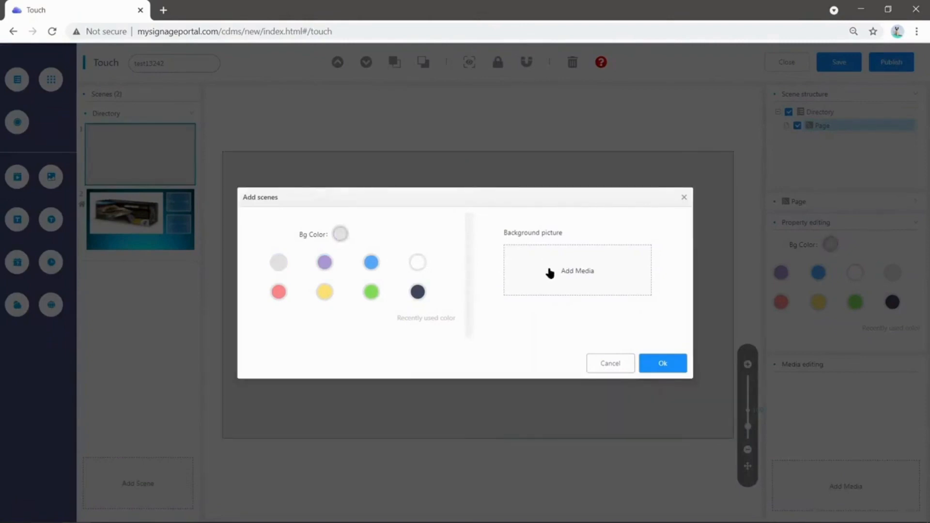
left_click(551, 273)
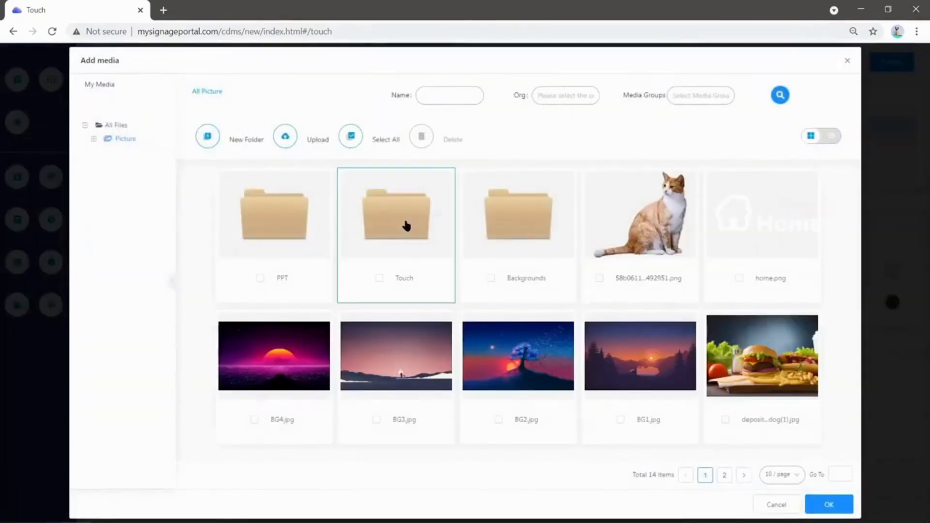
double_click(406, 224)
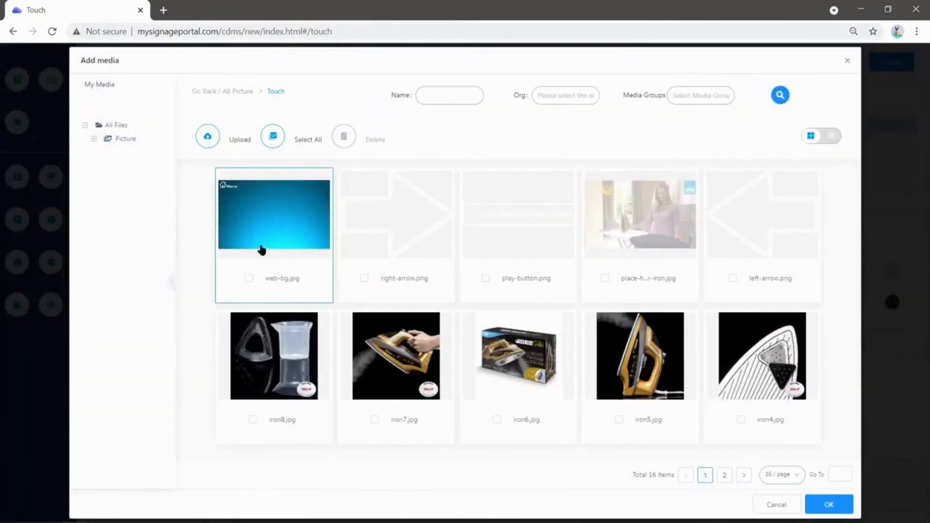
left_click(285, 215)
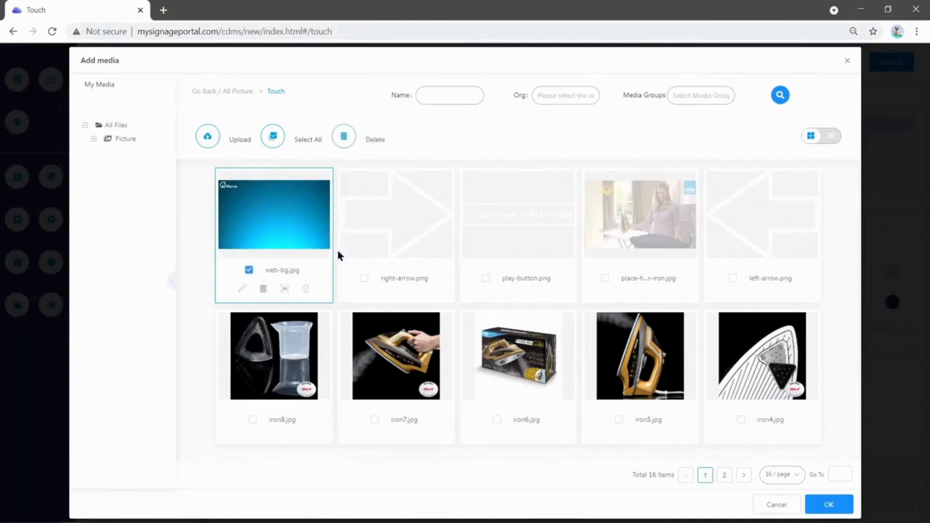
left_click(830, 504)
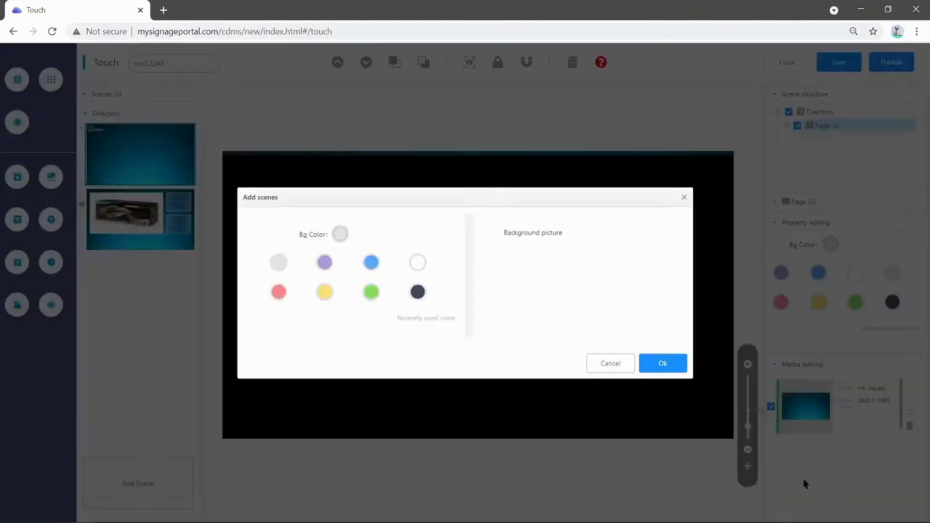
left_click(662, 365)
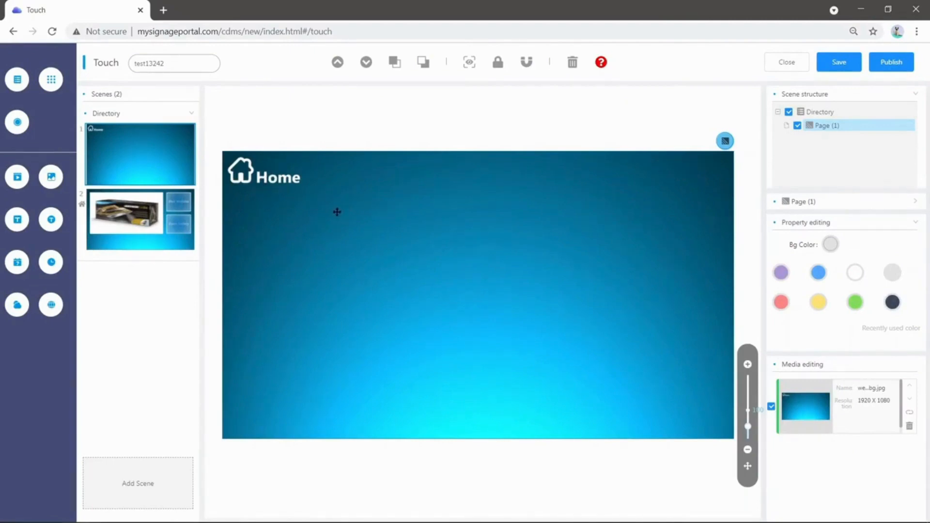
Step: Add a touch button over the Home logo on the new page and resize it to cover the logo
left_click(18, 123)
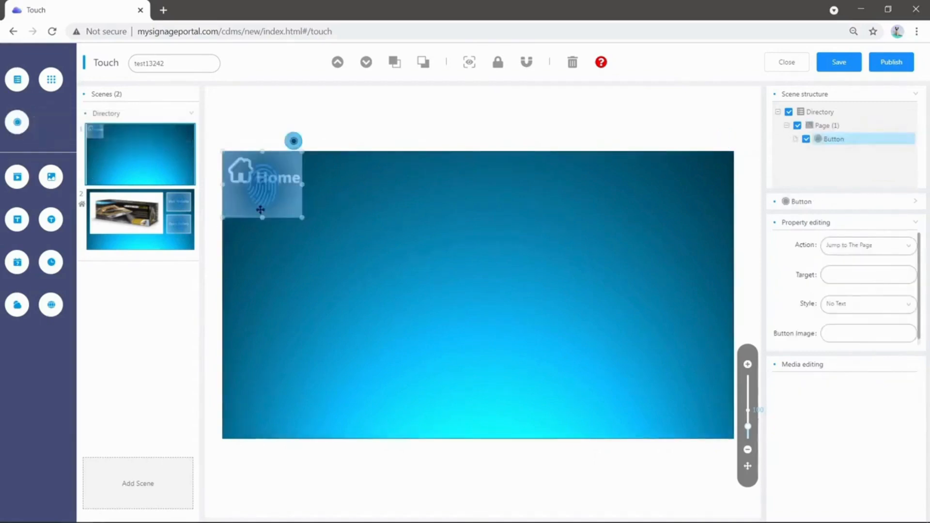
left_click_drag(262, 218, 263, 196)
left_click_drag(303, 173, 312, 174)
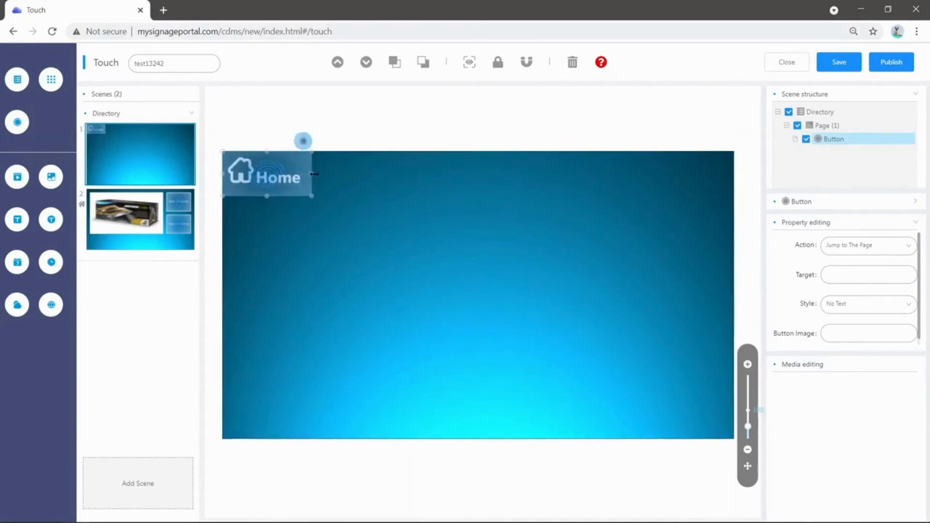
left_click(305, 253)
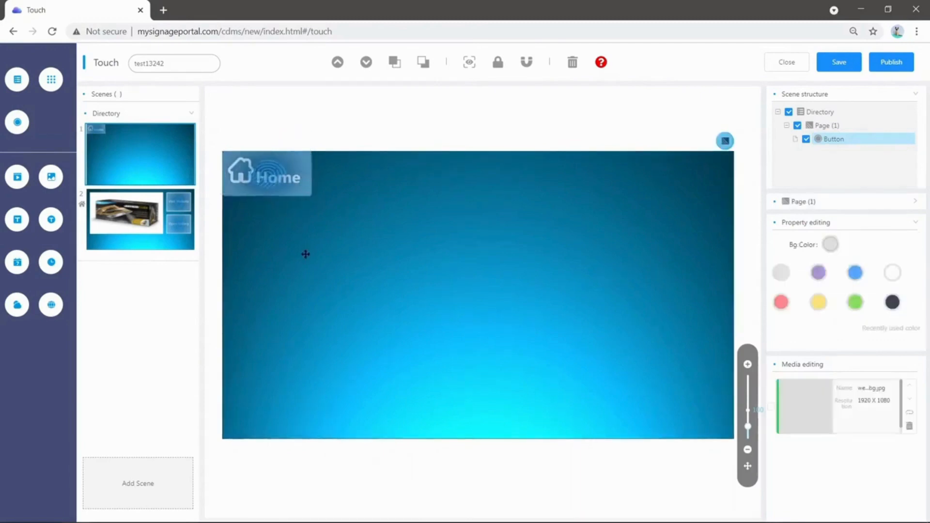
Step: Set the Home button's Jump to The Page target to Homepage
left_click(291, 179)
mouse_move(169, 167)
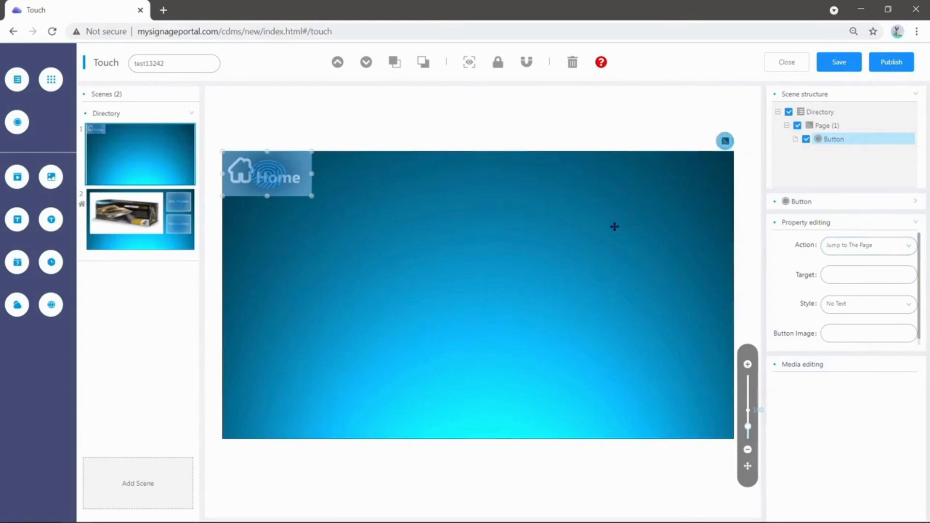
mouse_move(165, 234)
left_click(858, 277)
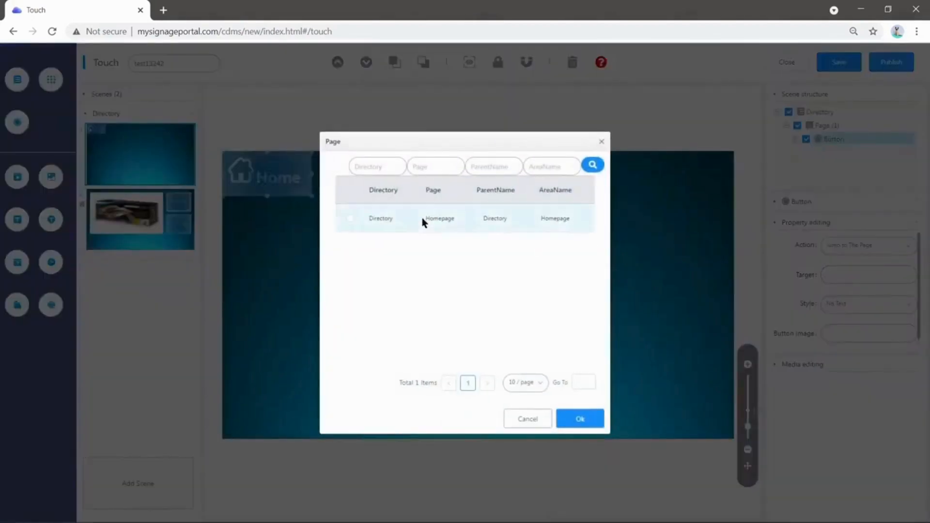
left_click(350, 219)
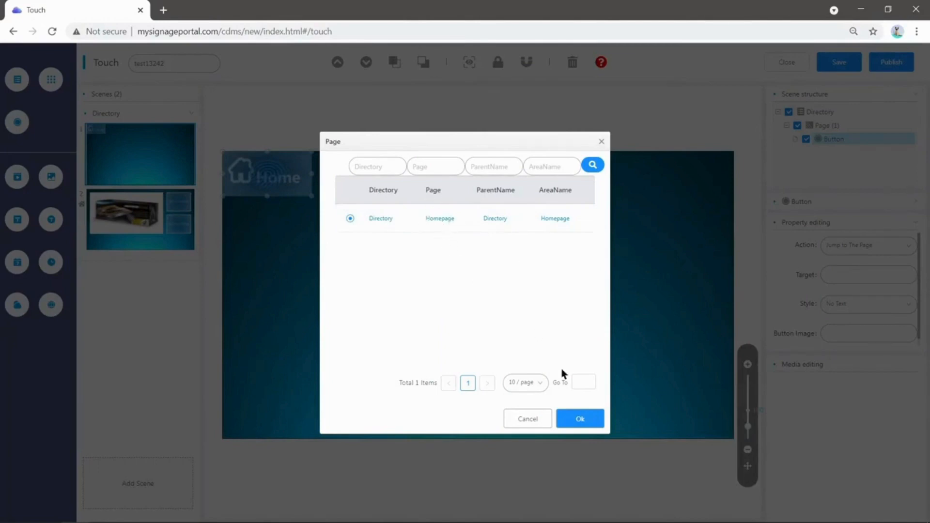
left_click(576, 418)
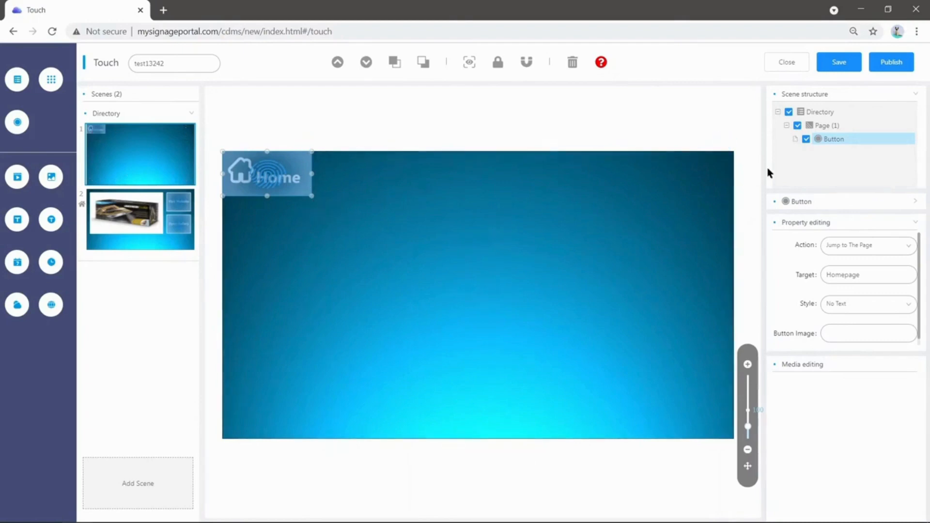
Step: Rename the new page in the scene structure to Gallery
left_click(830, 127)
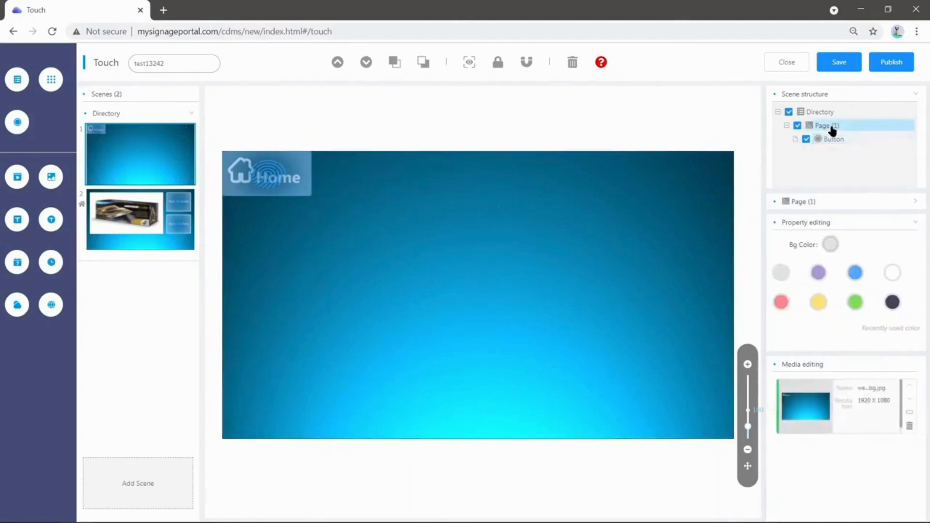
right_click(831, 129)
left_click(852, 141)
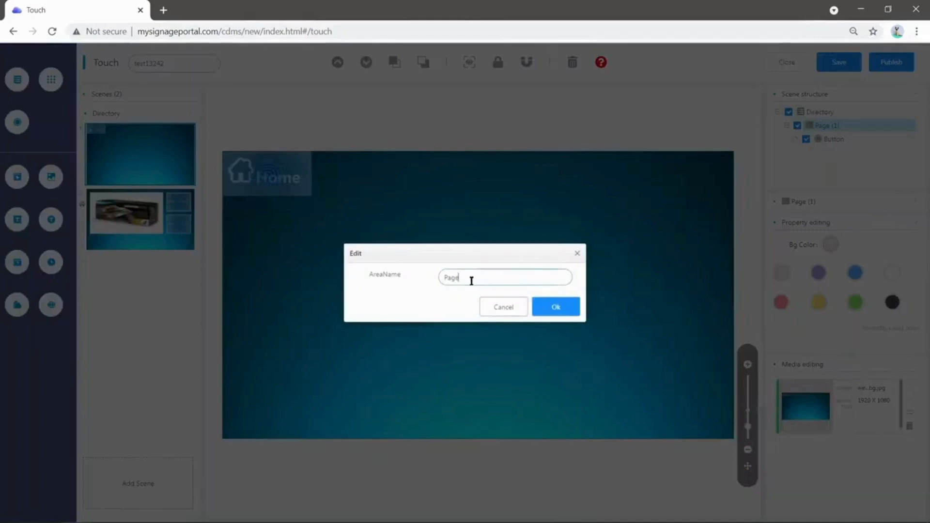
key("BackSpace")
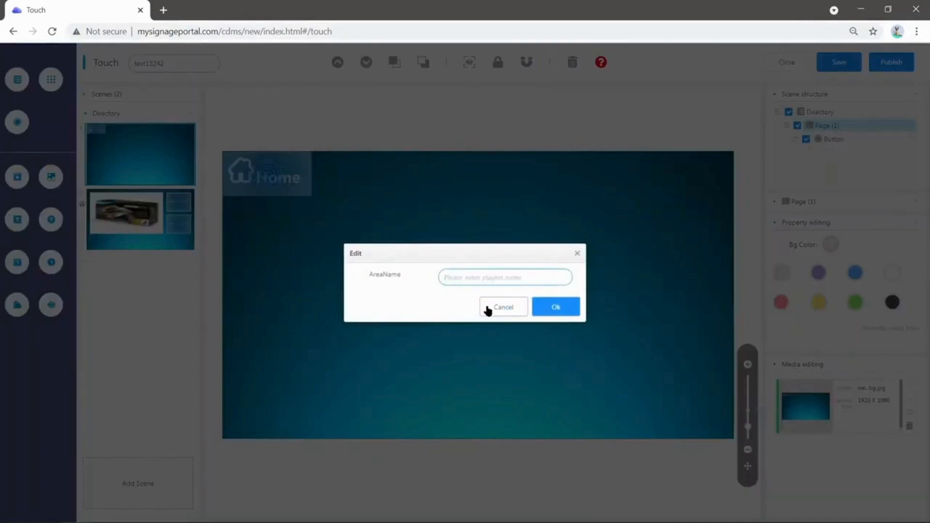
type("Gi")
left_click(556, 307)
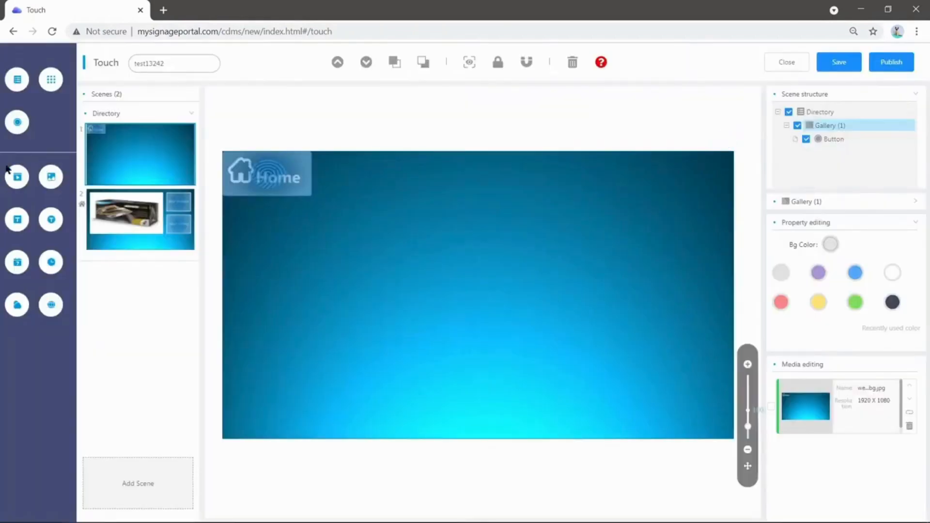
Step: Add the burger picture to the Gallery page as an image area and enlarge it to about 1286 × 790 near the centre
left_click(53, 177)
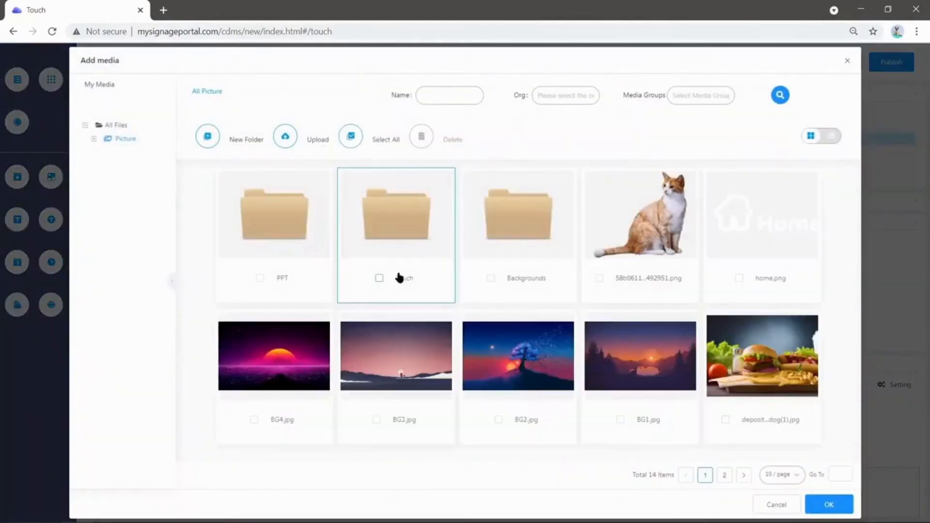
left_click(744, 356)
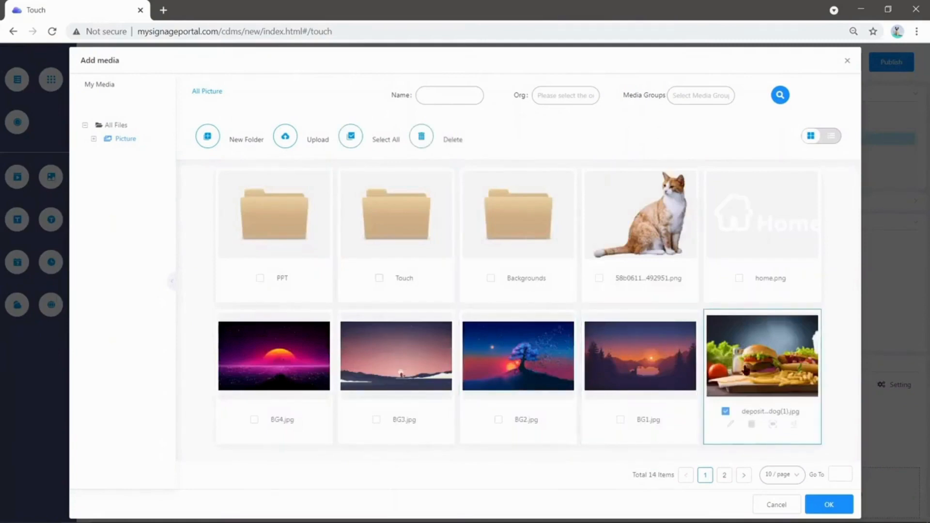
left_click(829, 505)
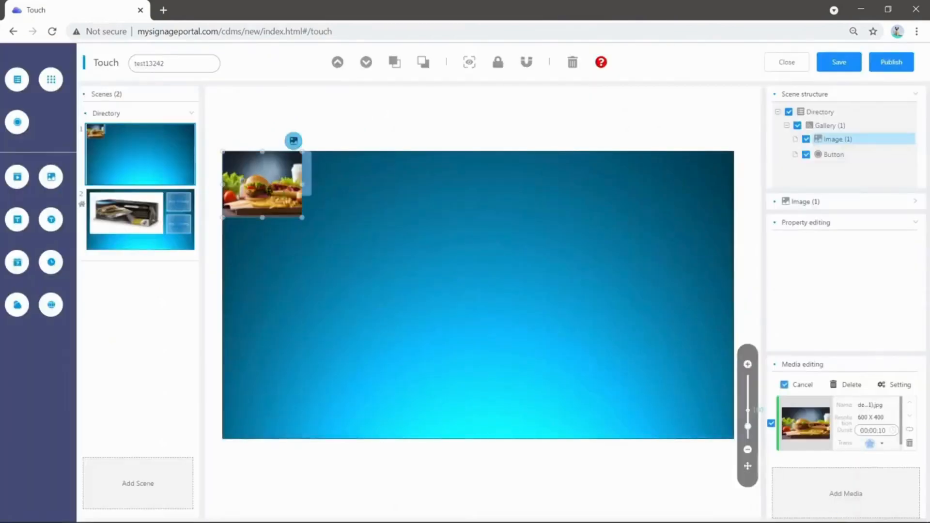
left_click_drag(302, 217, 663, 415)
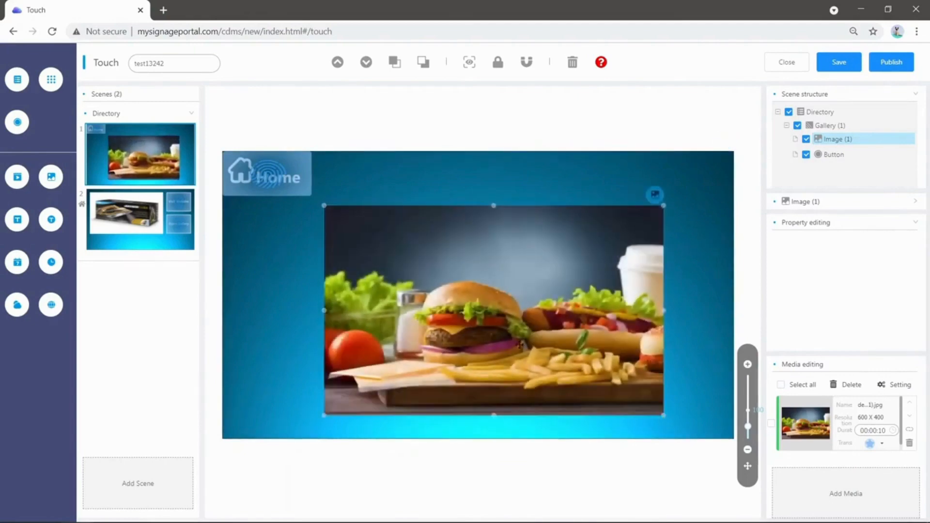
left_click_drag(521, 344, 513, 346)
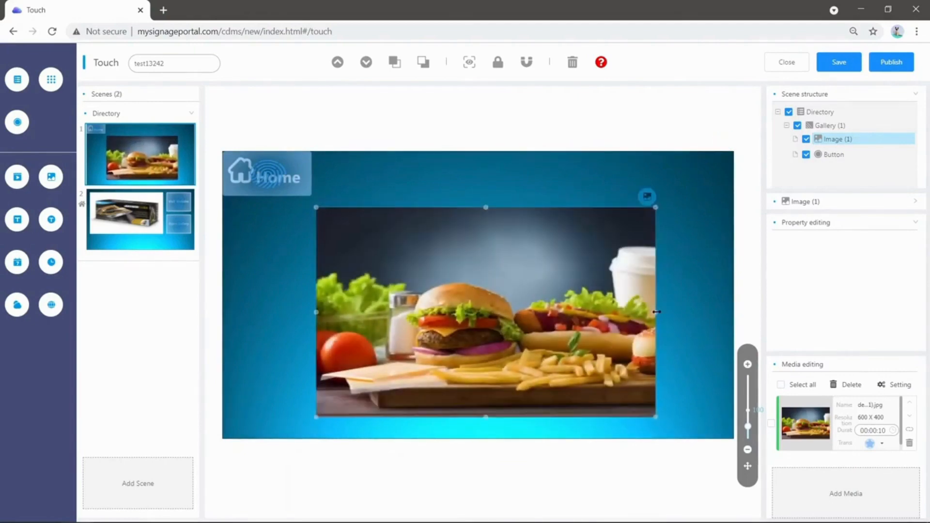
left_click_drag(656, 312, 658, 312)
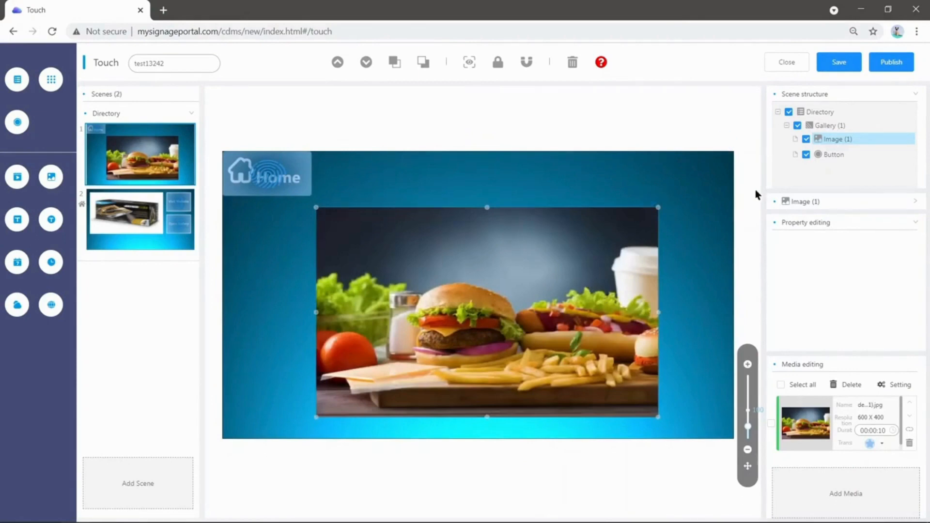
Step: Show the burger image's position and size values and nudge it up to Y 206
left_click(838, 202)
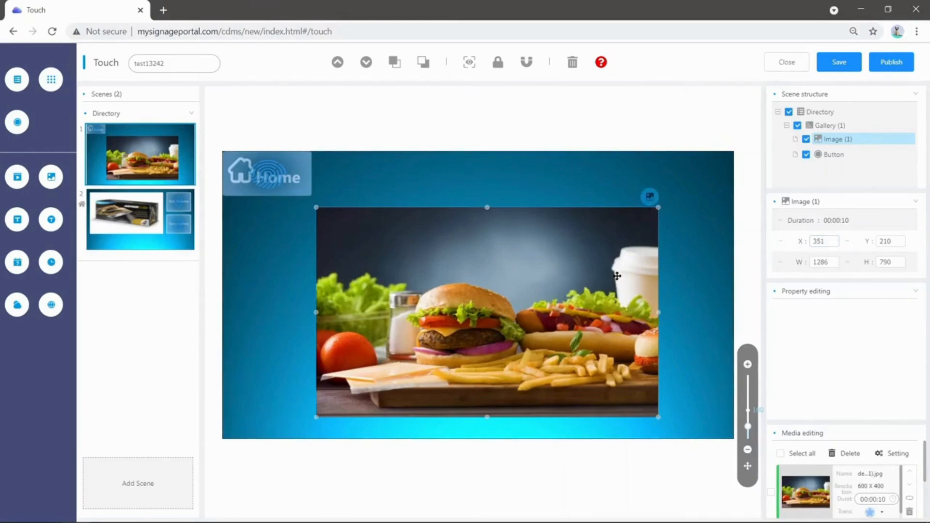
mouse_move(617, 276)
left_mouse_down()
mouse_move(625, 277)
mouse_move(617, 275)
left_mouse_up()
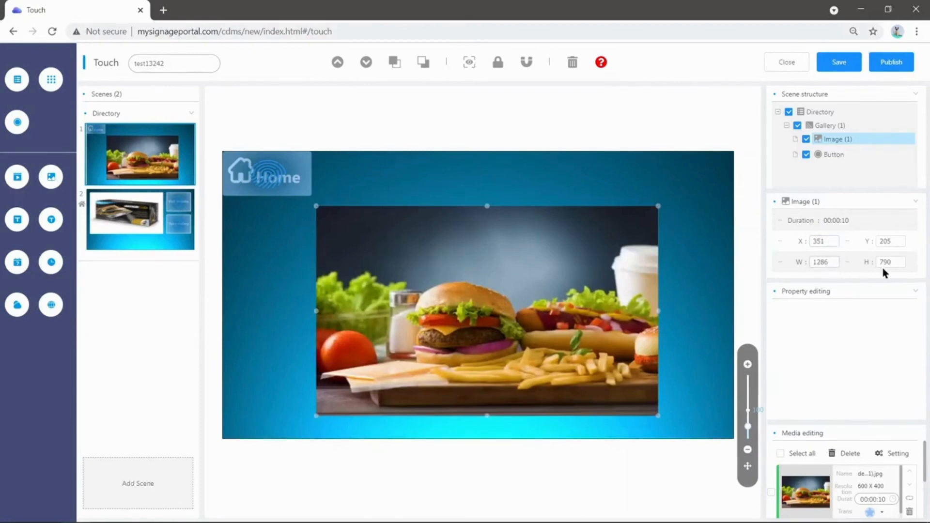
left_click(524, 258)
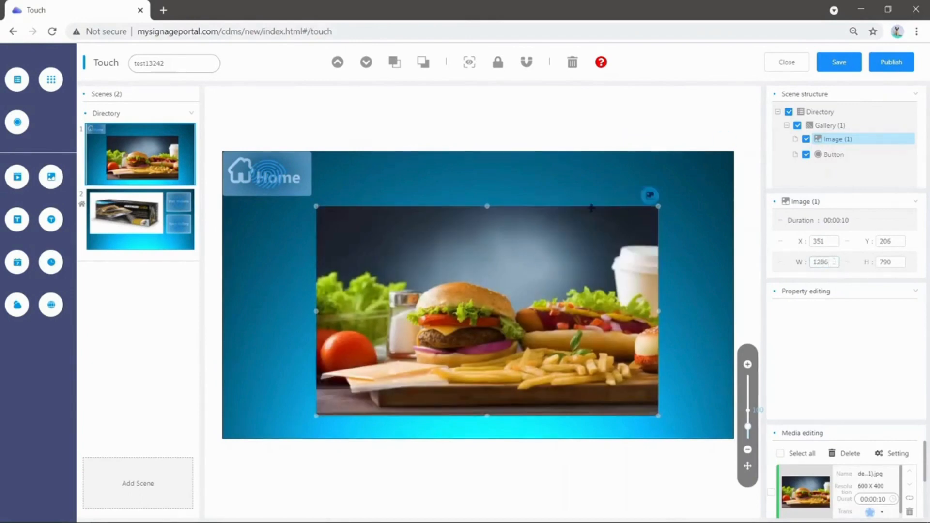
left_click(438, 166)
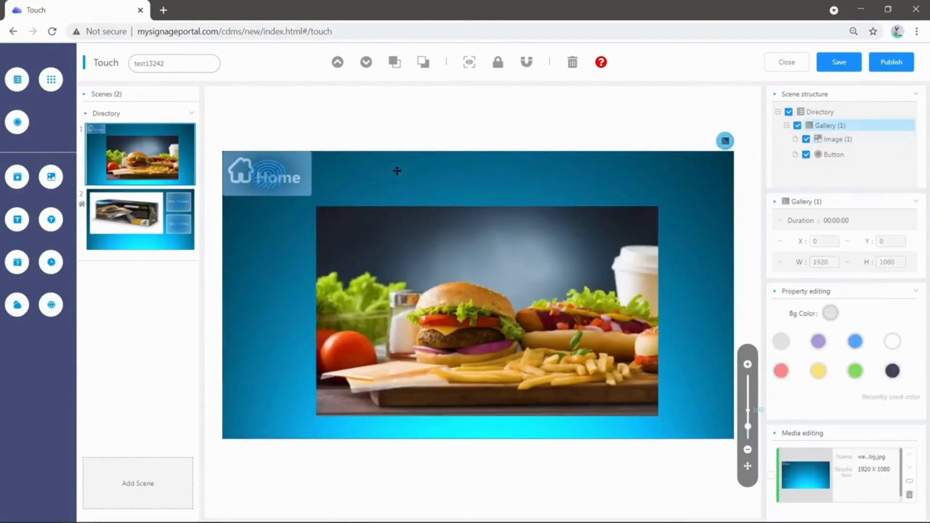
Step: Set the Jump to The Page target of the Homepage's Open Gallery button to the Gallery page
left_click(168, 236)
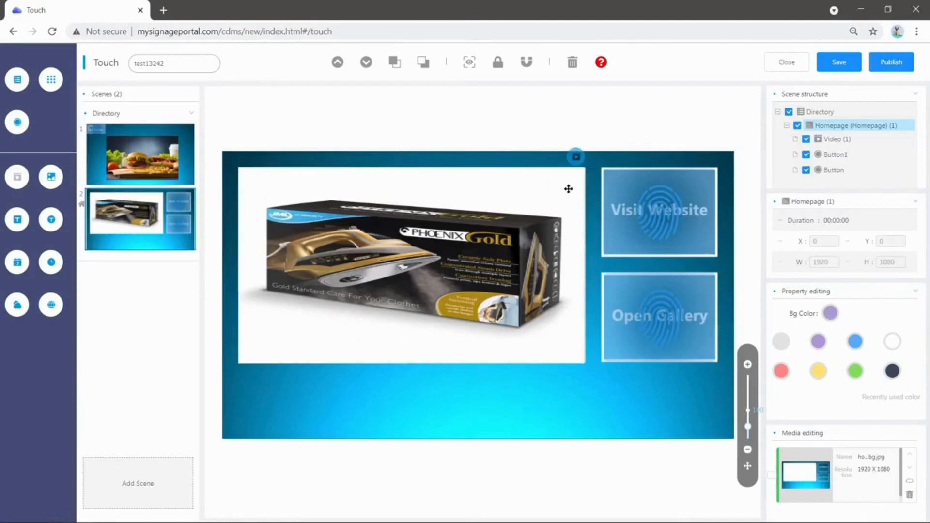
left_click(639, 197)
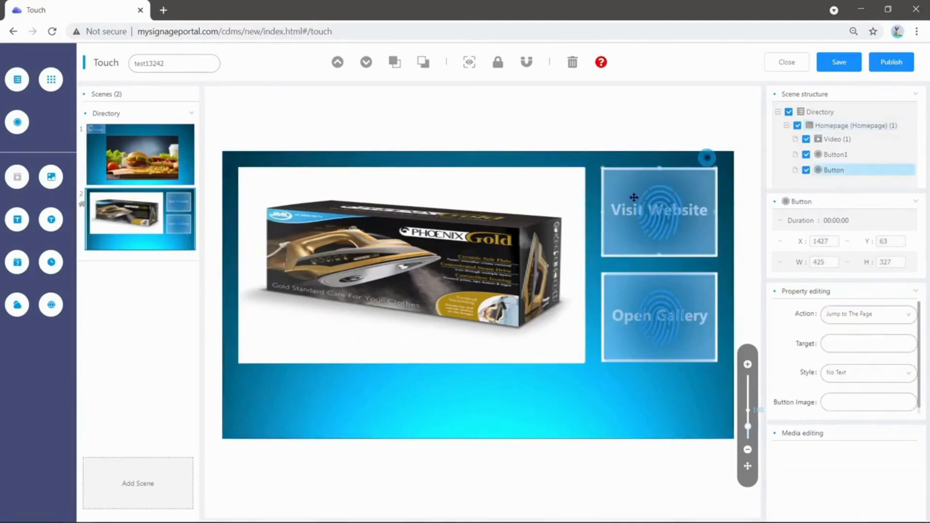
left_click(667, 331)
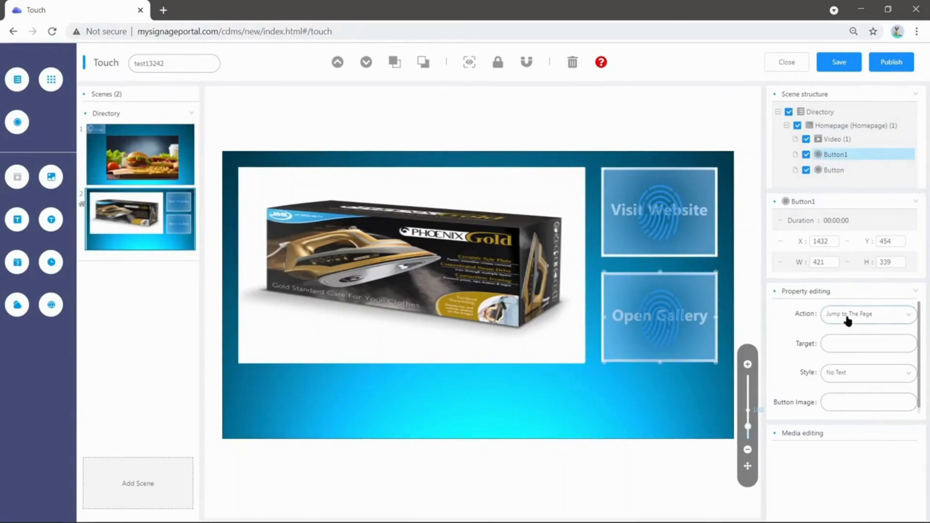
left_click(841, 355)
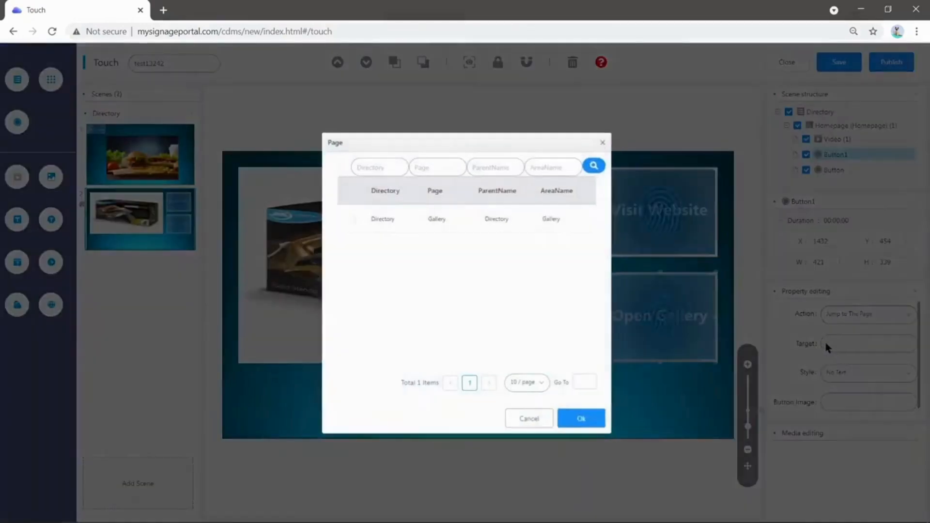
left_click(401, 224)
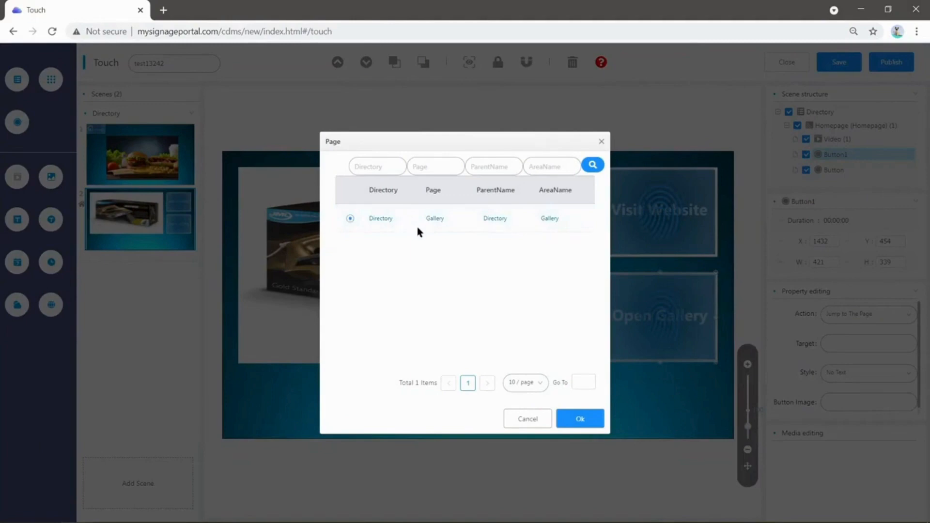
left_click(584, 418)
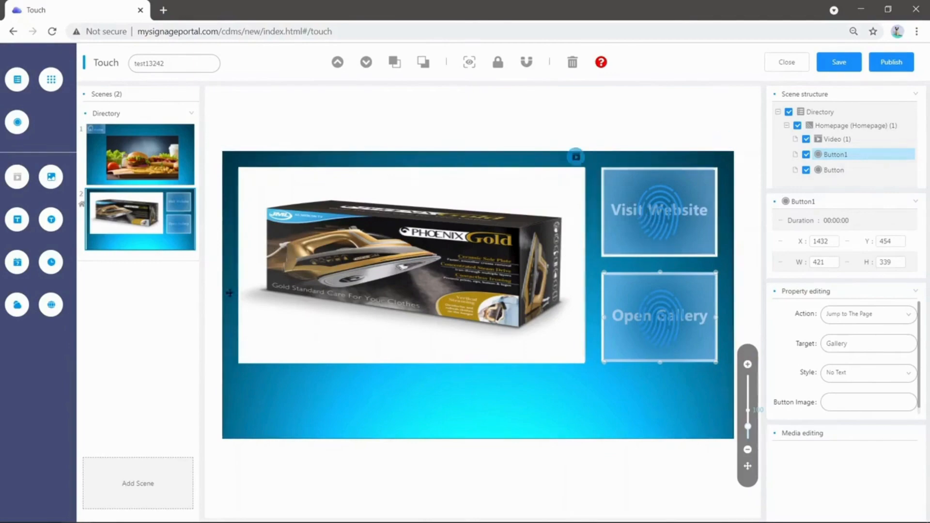
Step: Add a new scene with web-bg.jpg from the Touch picture folder as its background picture
left_click(172, 479)
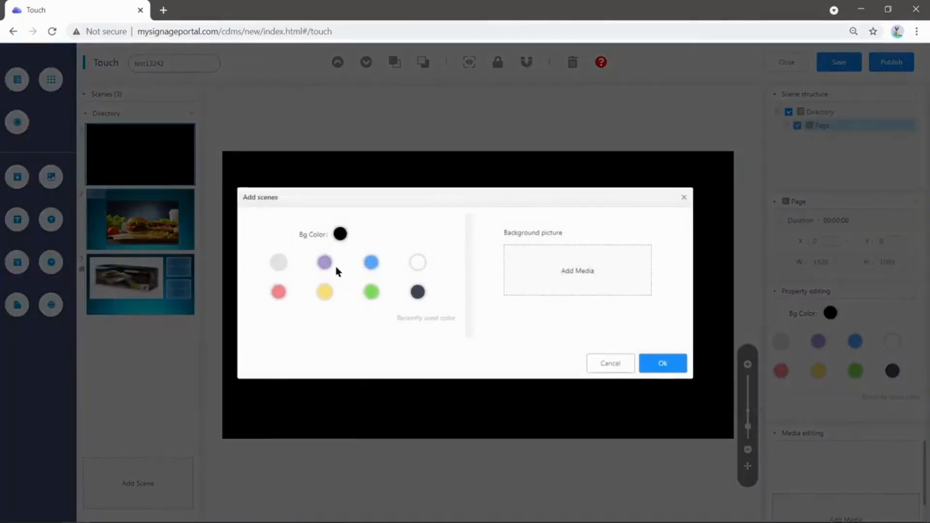
left_click(581, 272)
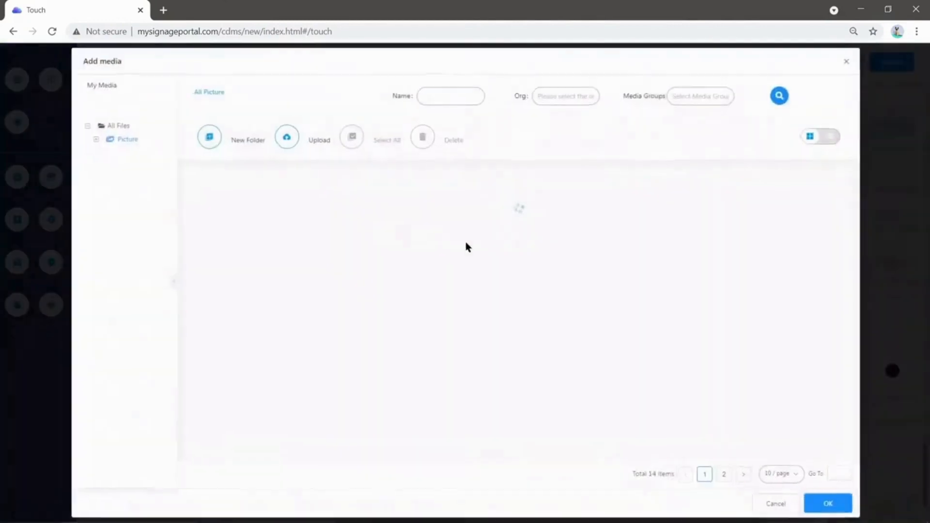
double_click(388, 219)
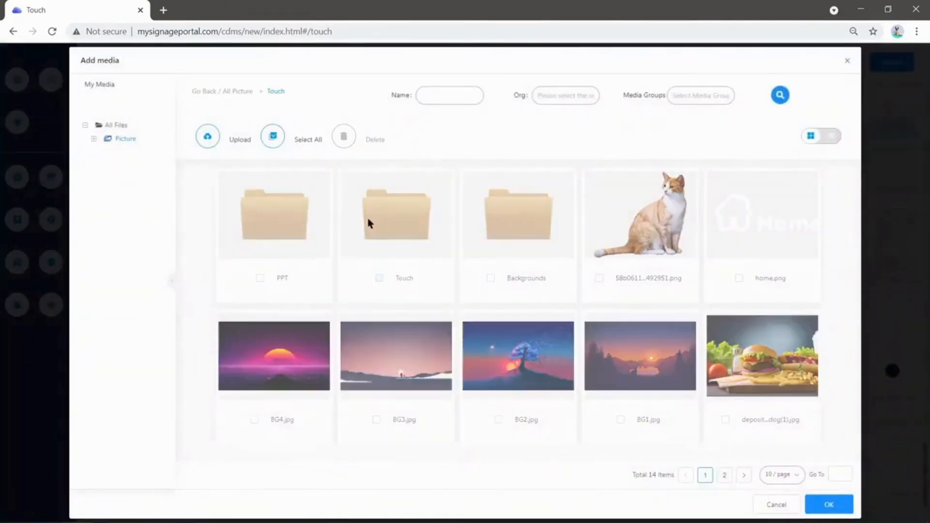
left_click(240, 233)
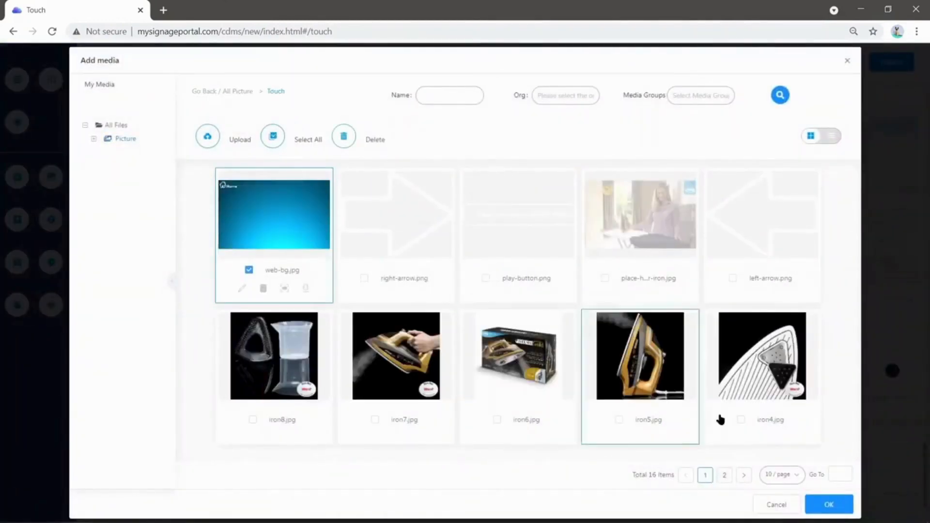
left_click(827, 504)
left_click(664, 363)
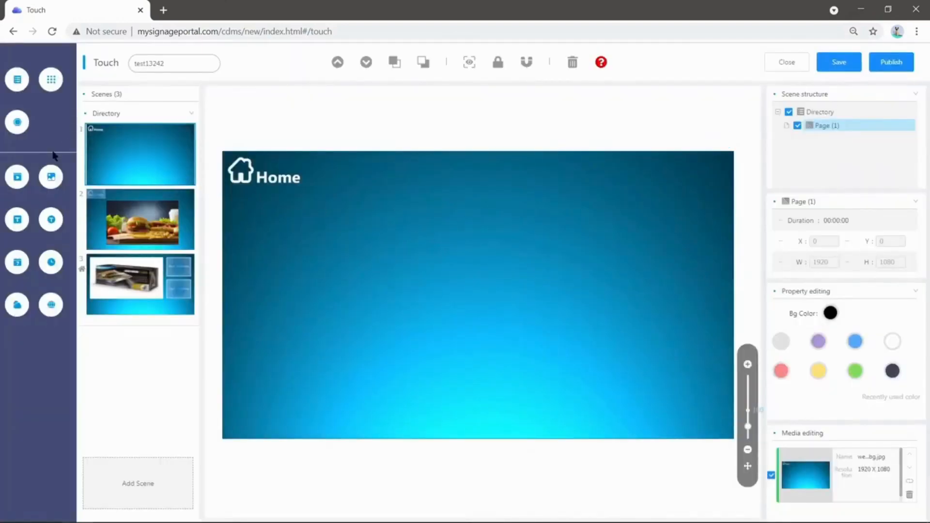
Step: Add a button area over the Home logo on the new page and resize it to about 347 × 169
left_click(17, 121)
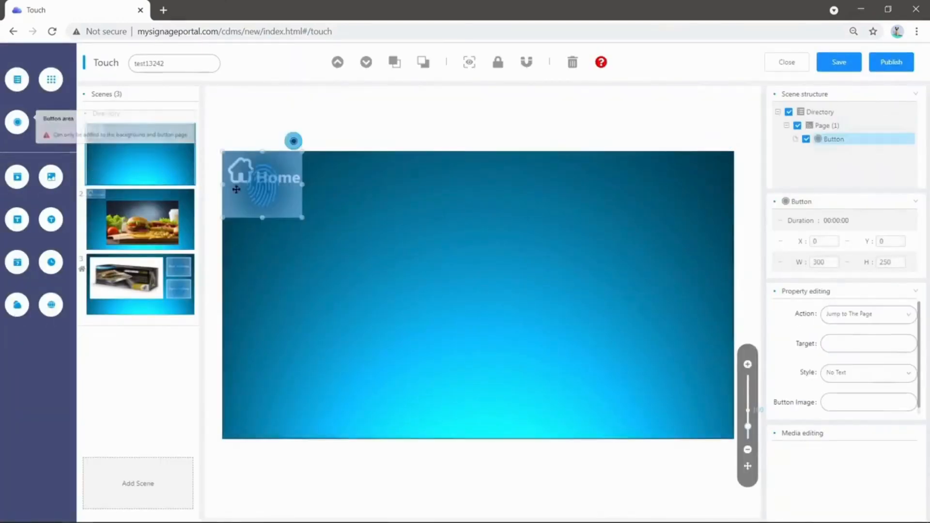
left_click_drag(262, 218, 266, 194)
left_click(311, 172)
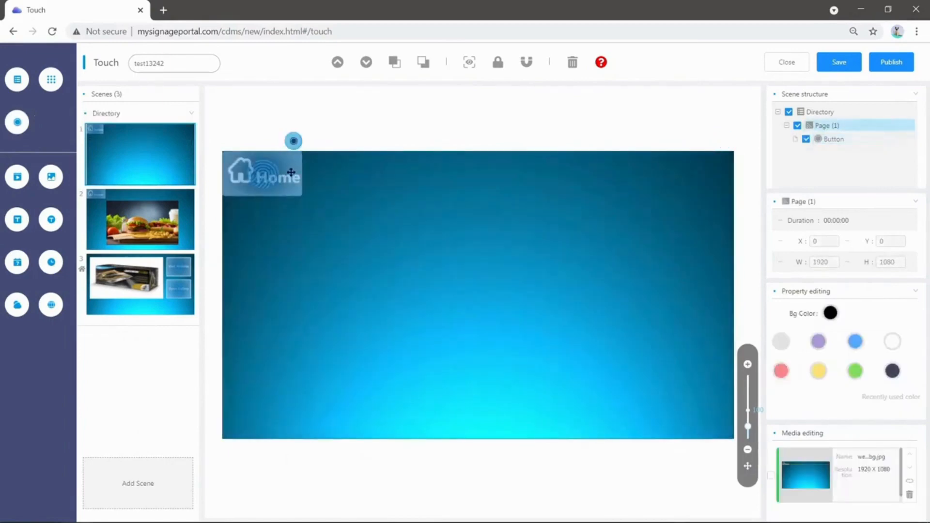
left_click(291, 172)
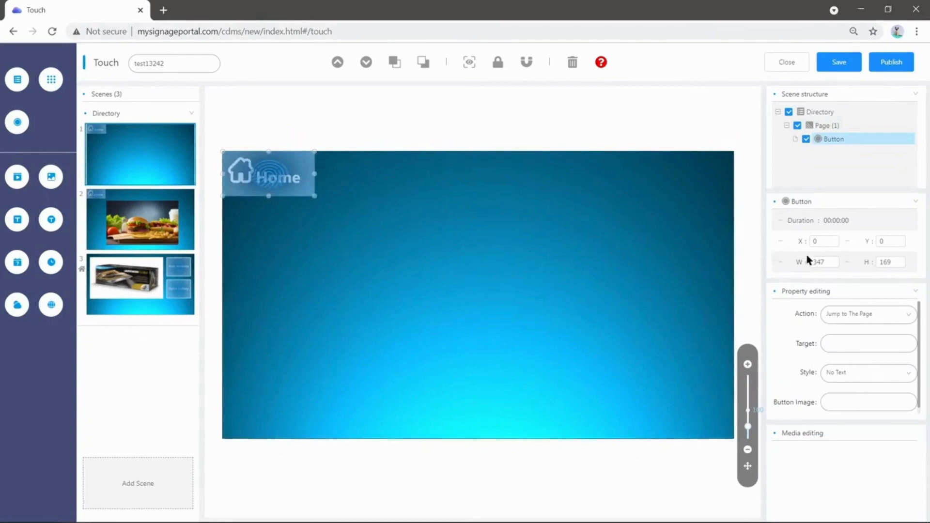
Step: Set the new Home button's Jump to The Page target to Homepage
scroll(843, 323, "down", 1)
left_click(853, 332)
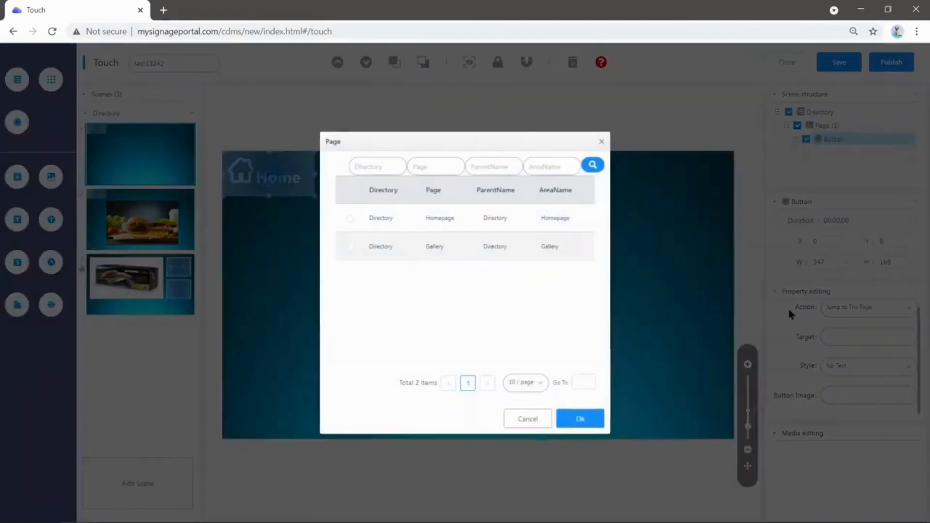
left_click(392, 217)
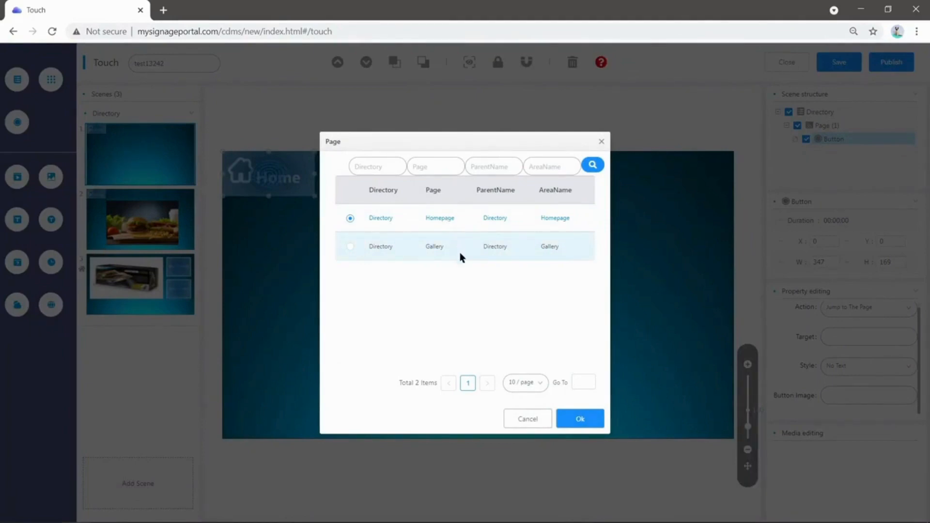
left_click(581, 418)
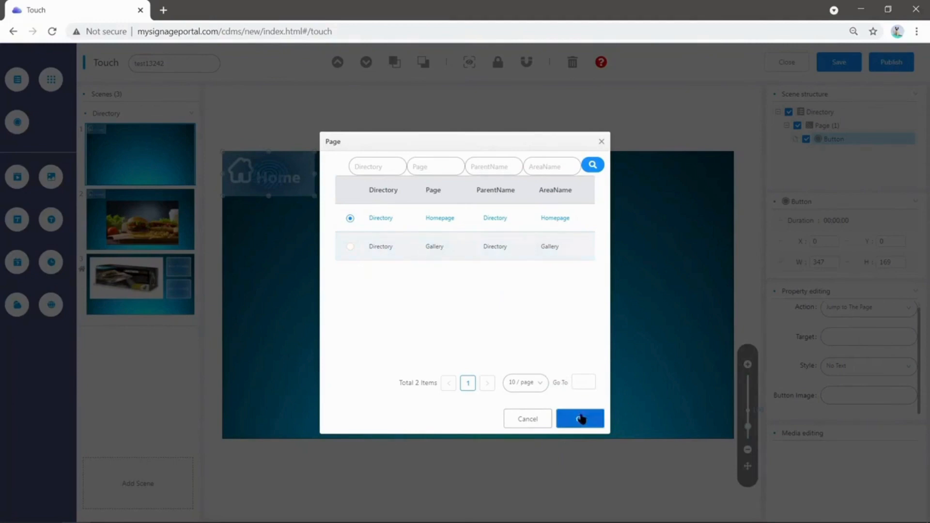
left_click(393, 243)
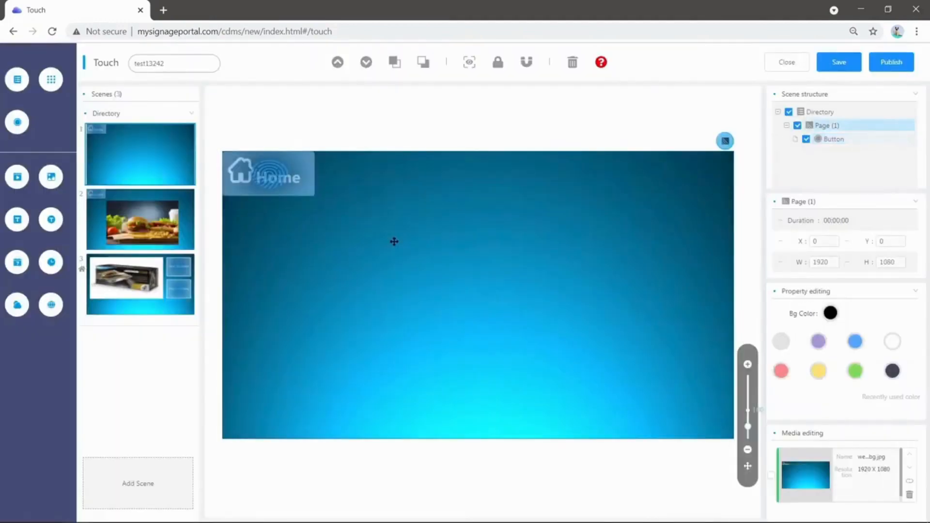
left_click(57, 306)
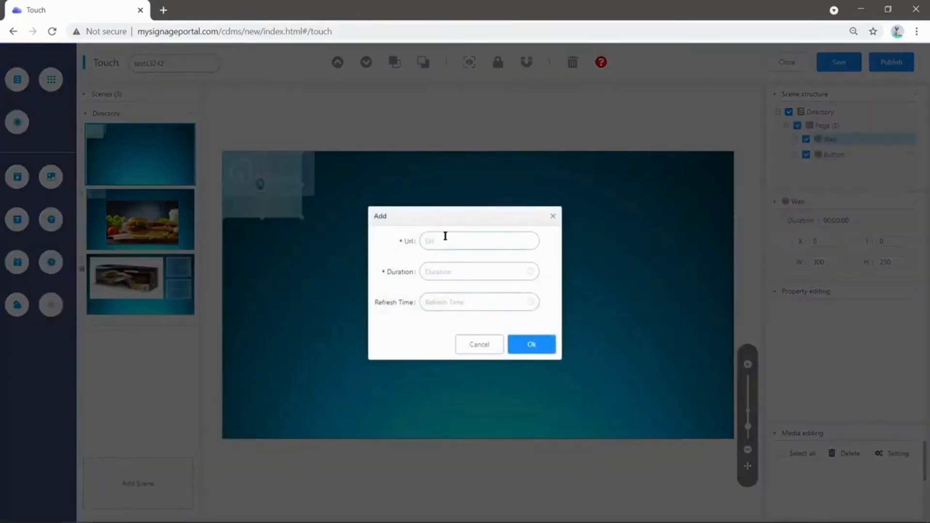
left_click(446, 236)
left_click(451, 238)
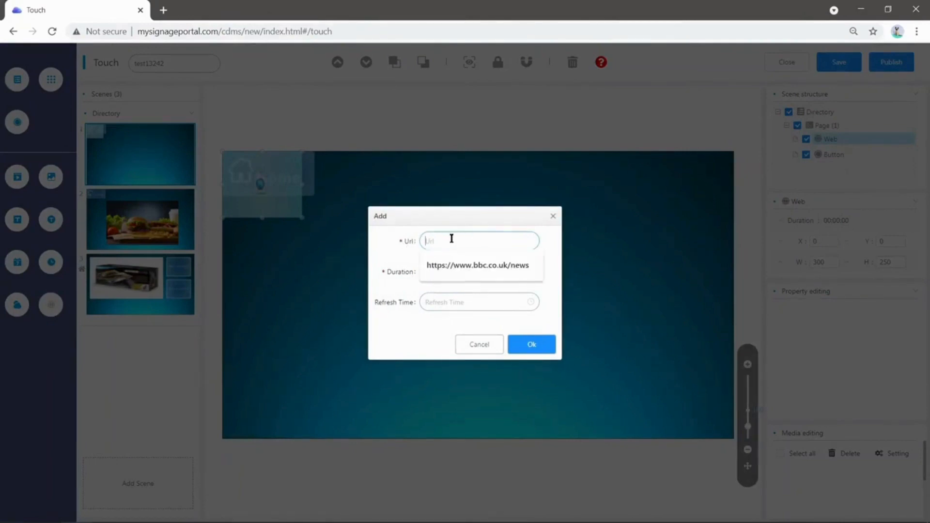
left_click(466, 266)
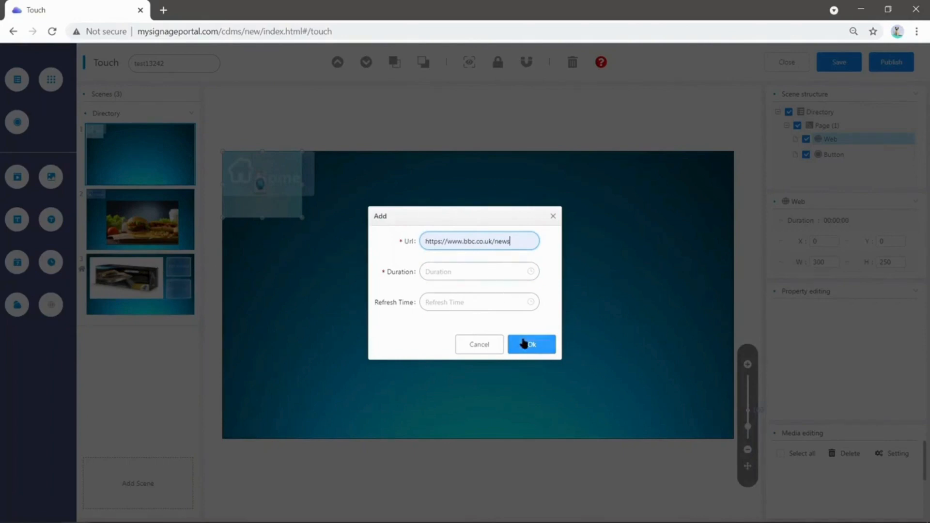
left_click(457, 274)
scroll(434, 340, "down", 3)
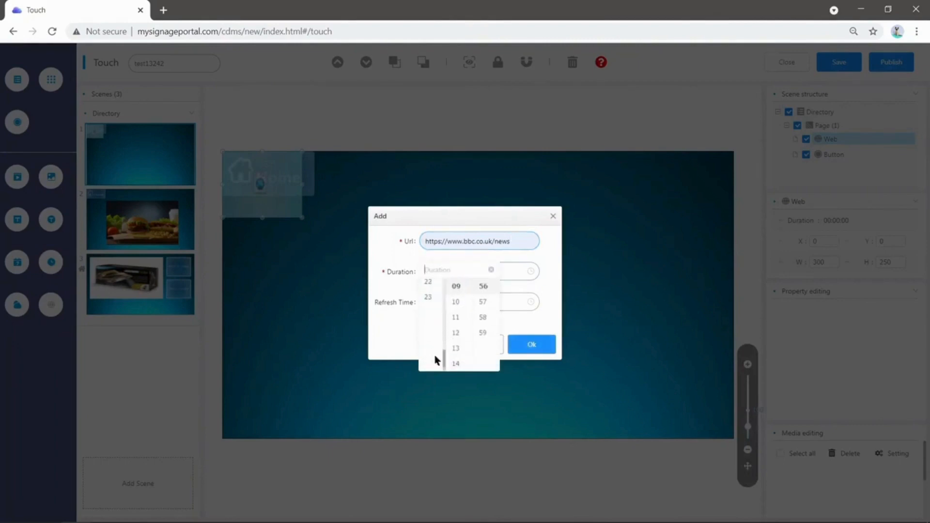
left_click(430, 289)
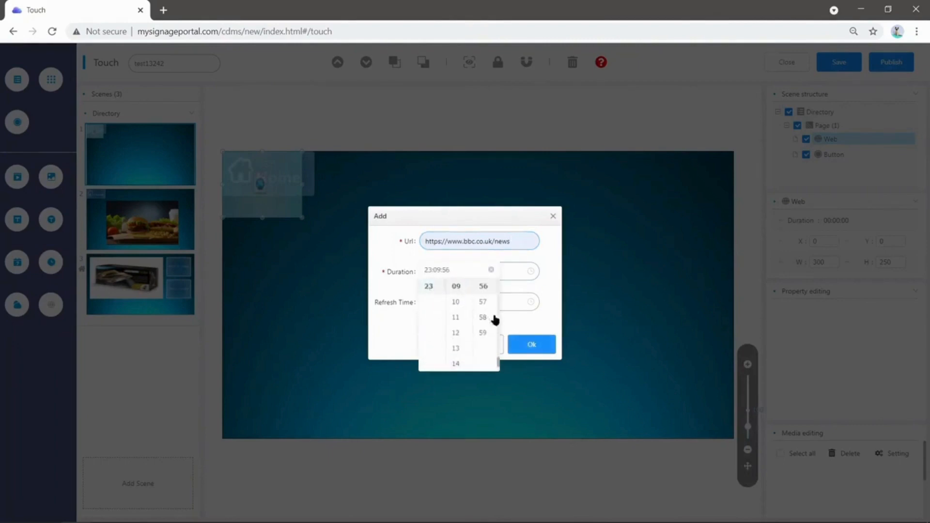
left_click(543, 345)
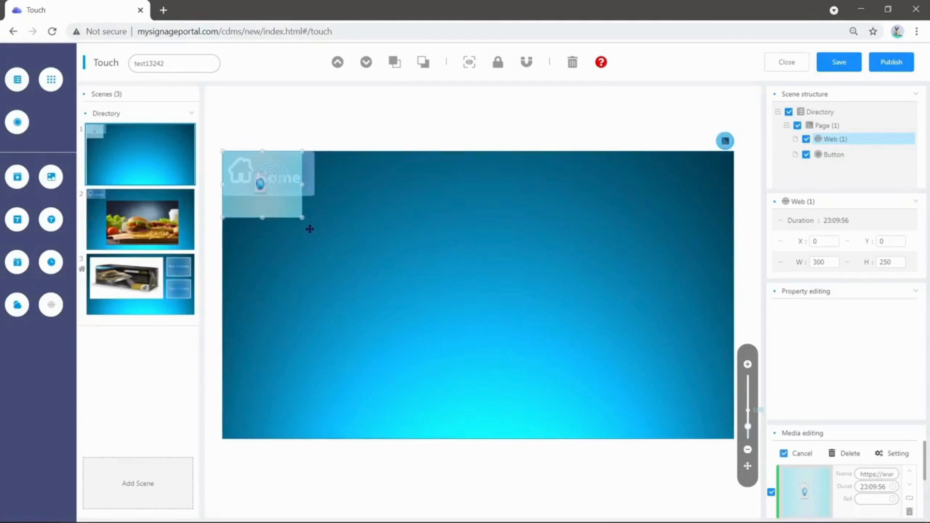
Step: Enlarge the web area to about 1920 × 906 at Y 174 so it fills the page below the Home button
left_click_drag(296, 215, 779, 457)
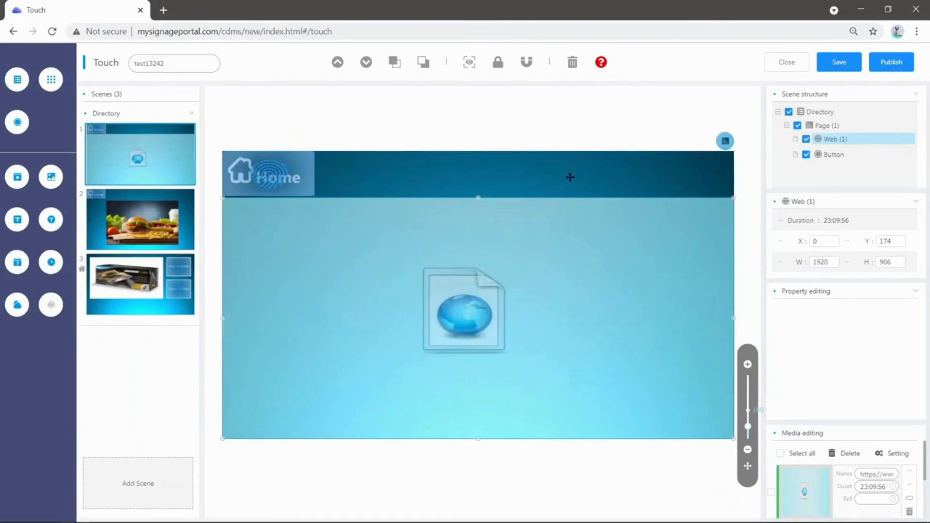
left_click(639, 174)
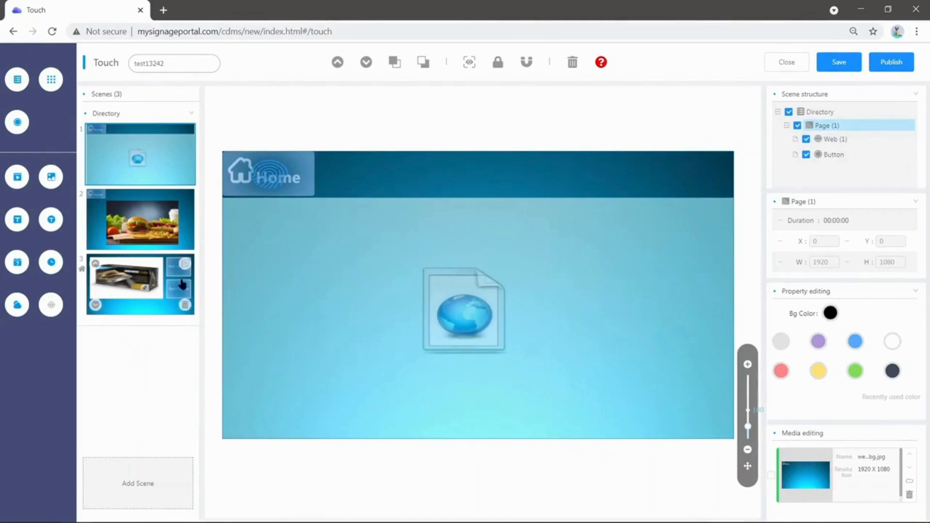
mouse_move(174, 181)
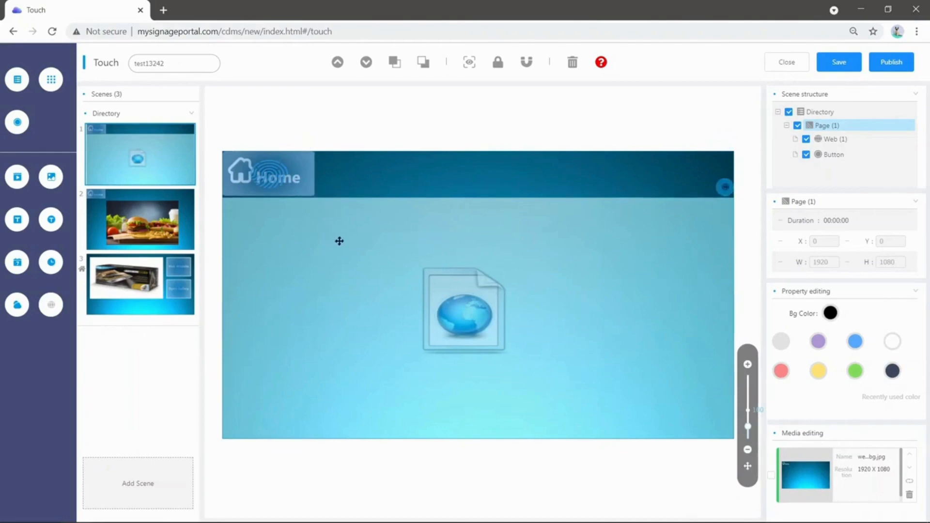
Step: Rename the page holding the web area to Webpage in the scene structure
right_click(822, 128)
left_click(852, 140)
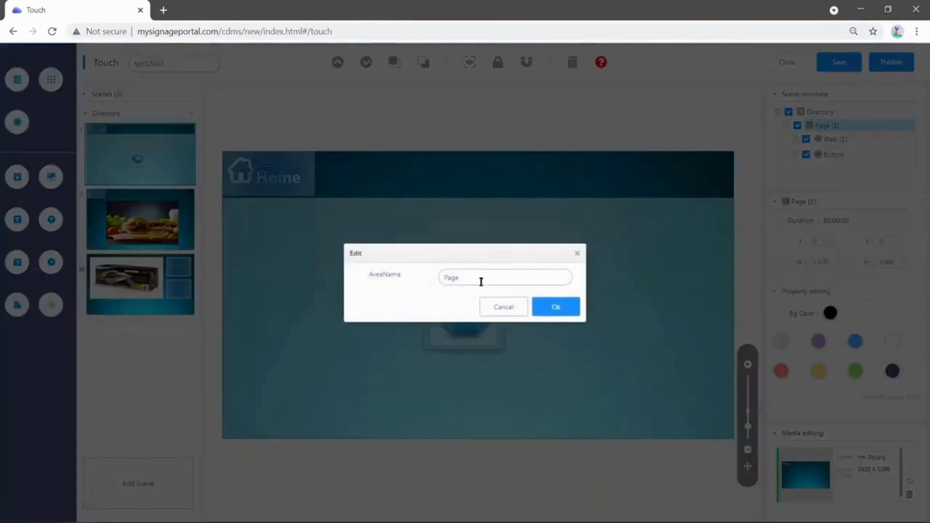
key("BackSpace")
key("BackSpace")
key("BackSpace")
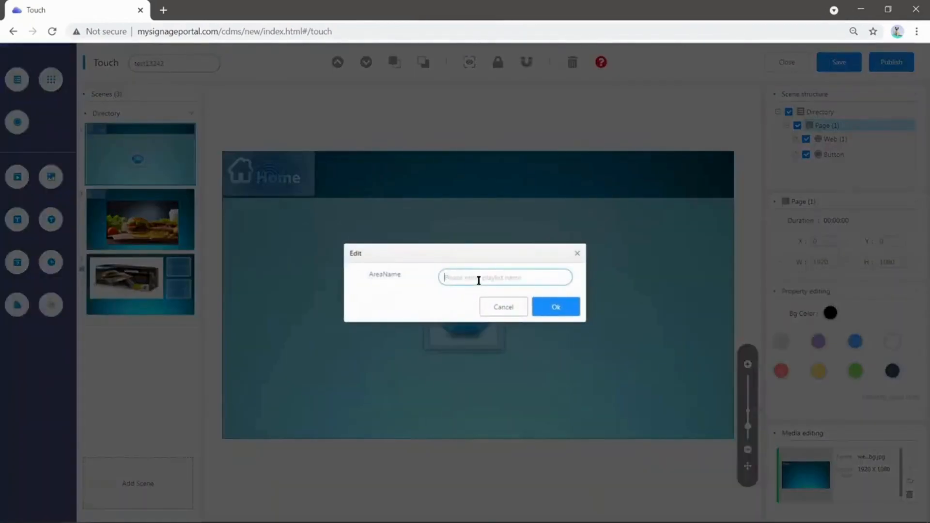
type("Webpage")
left_click(553, 314)
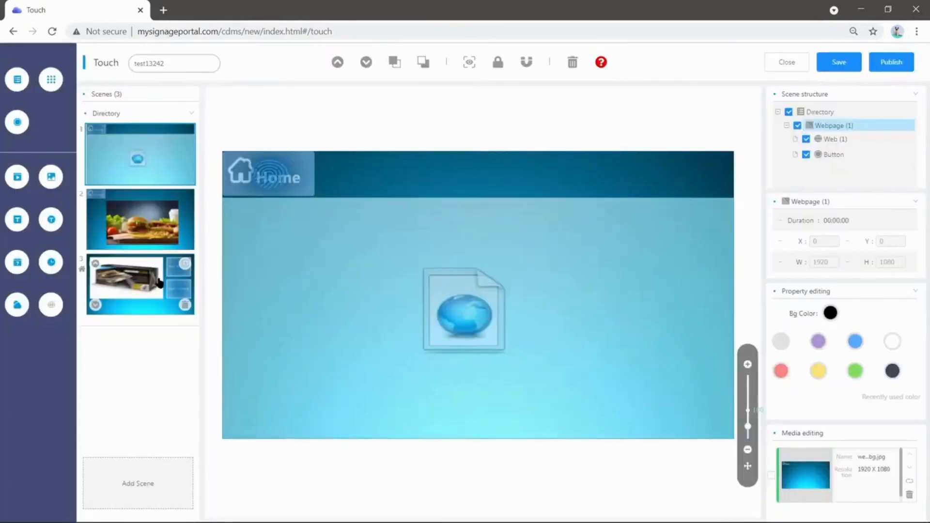
Step: Set the Jump to The Page target of the Homepage's Visit Website button to the Webpage page
left_click(160, 283)
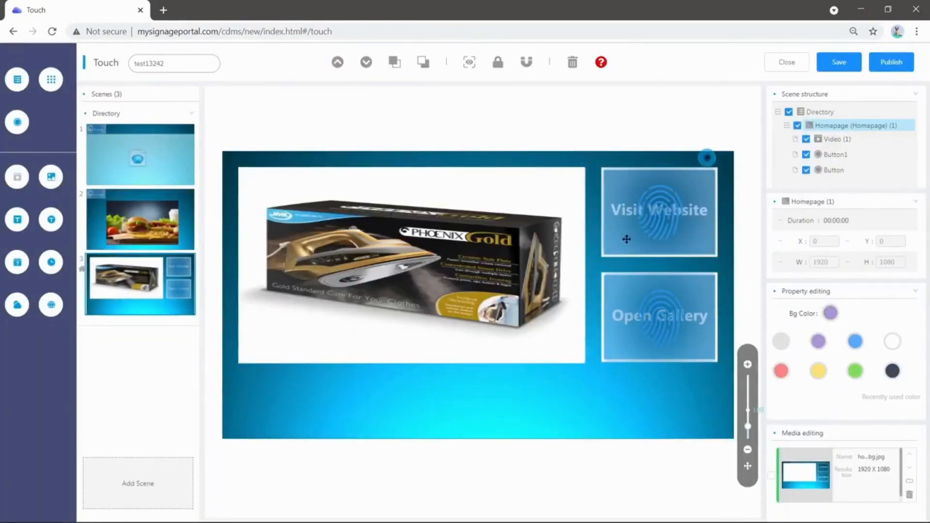
left_click(653, 206)
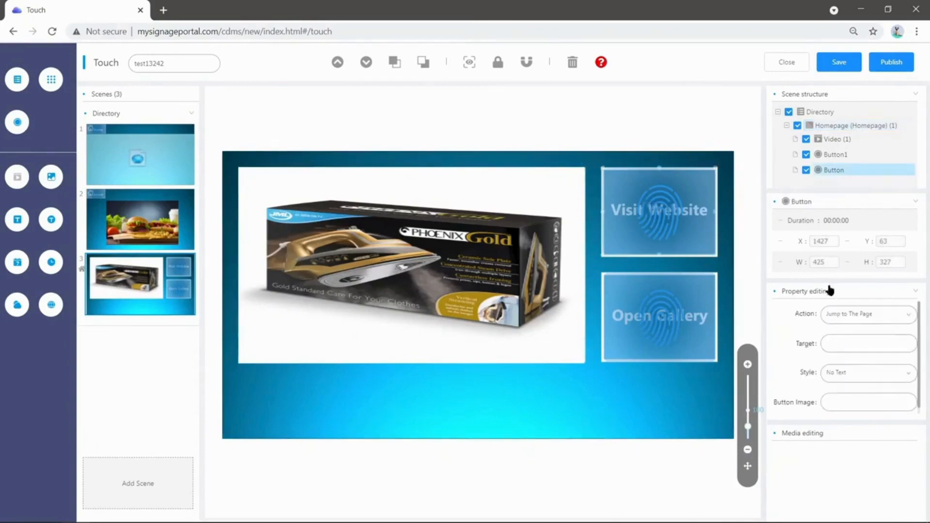
left_click(842, 346)
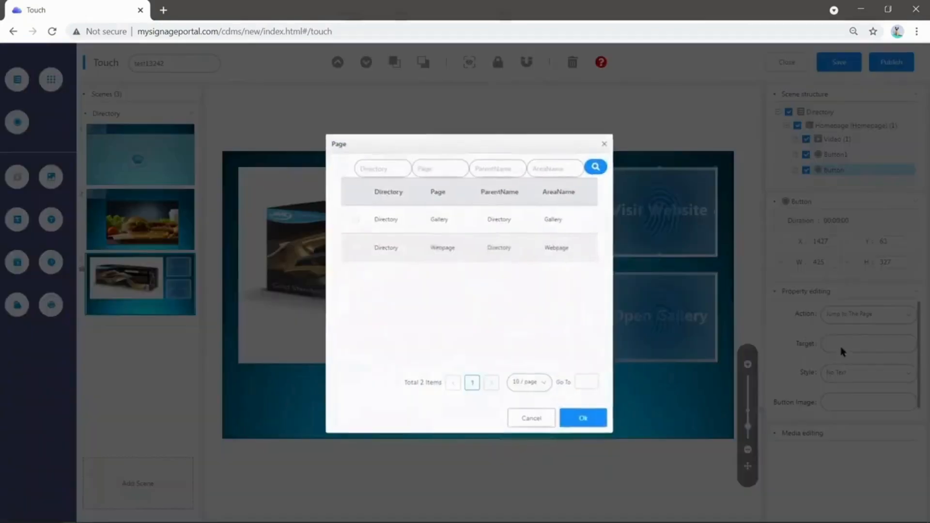
left_click(371, 250)
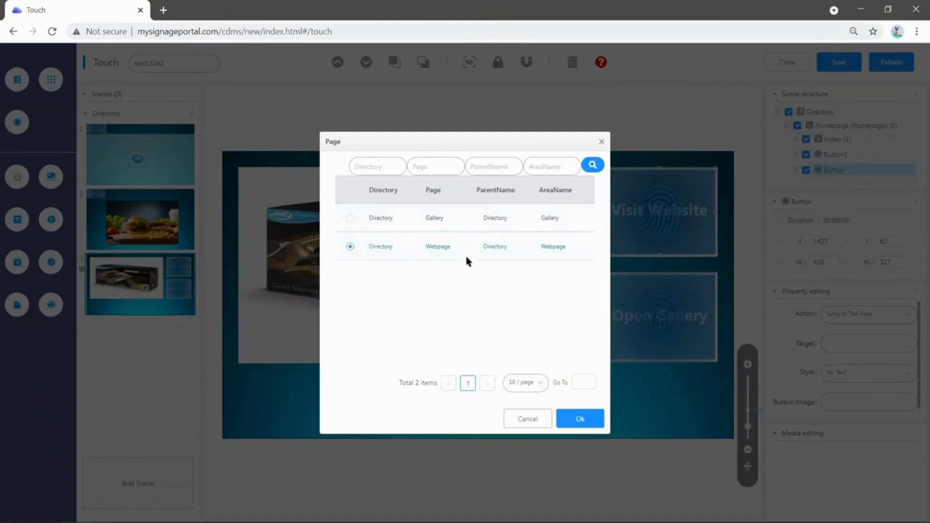
left_click(590, 419)
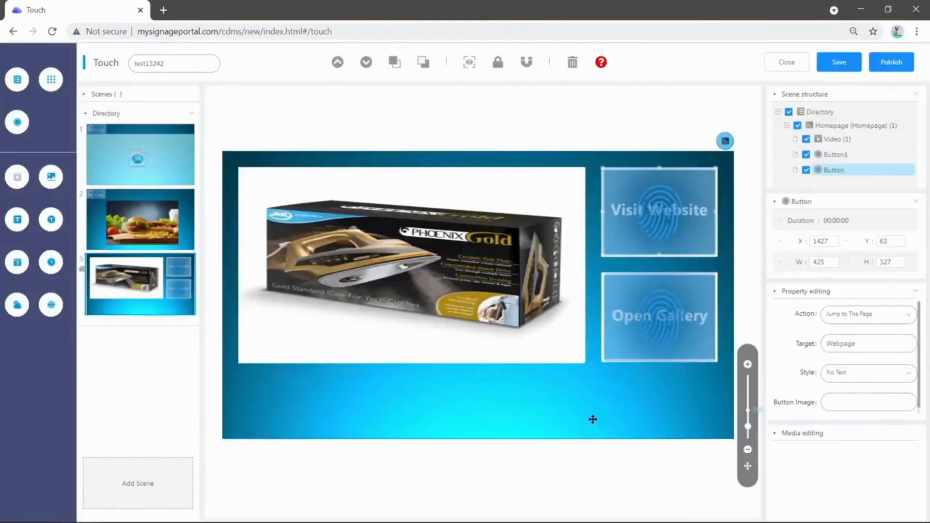
Step: Add a new button to the Homepage below the video area, sized about 1299 × 160 at about X 64, Y 829
left_click(517, 389)
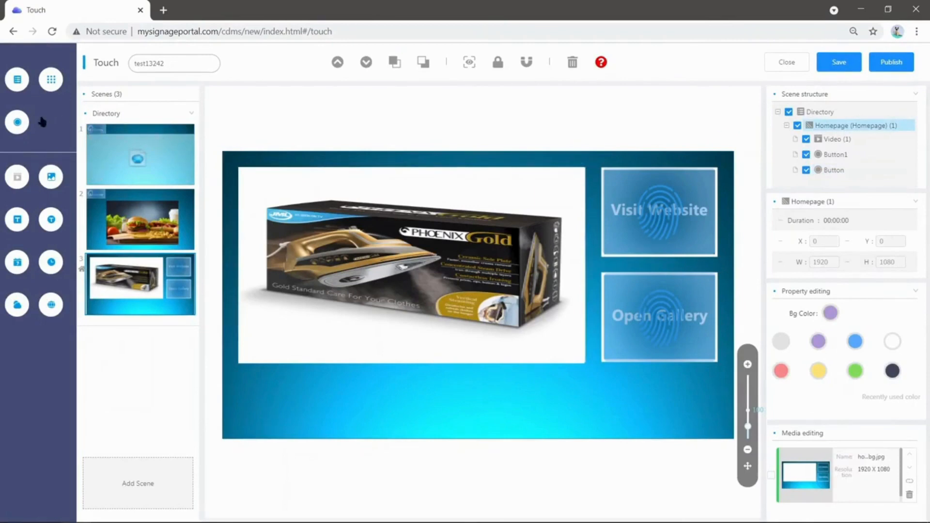
left_click(17, 122)
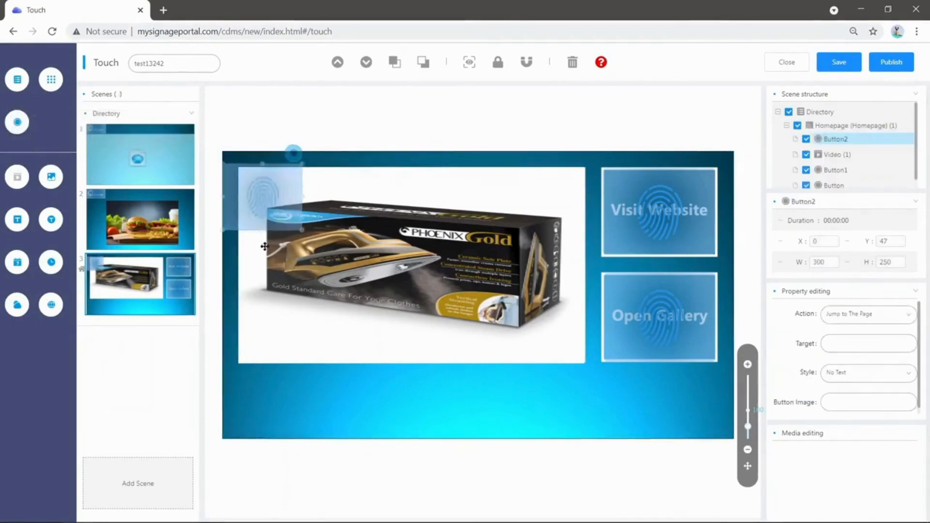
left_click_drag(264, 247, 585, 411)
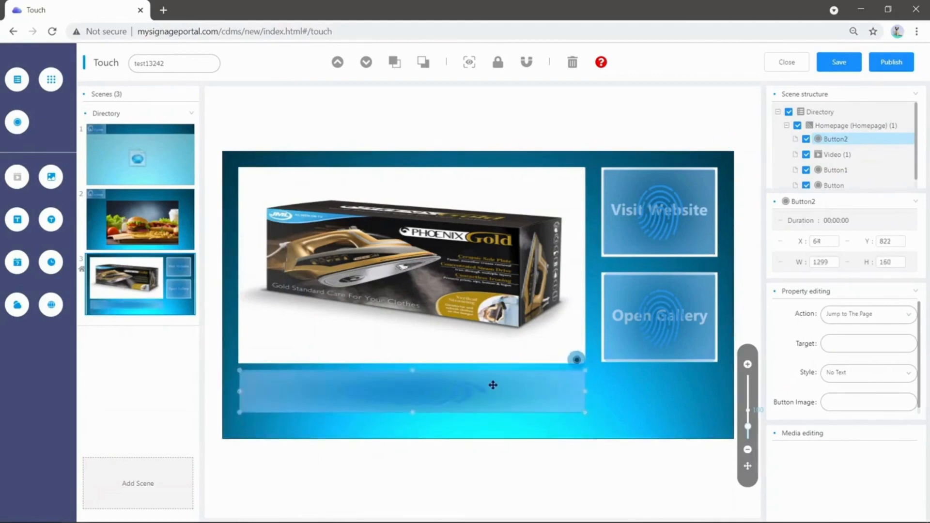
scroll(851, 339, "down", 1)
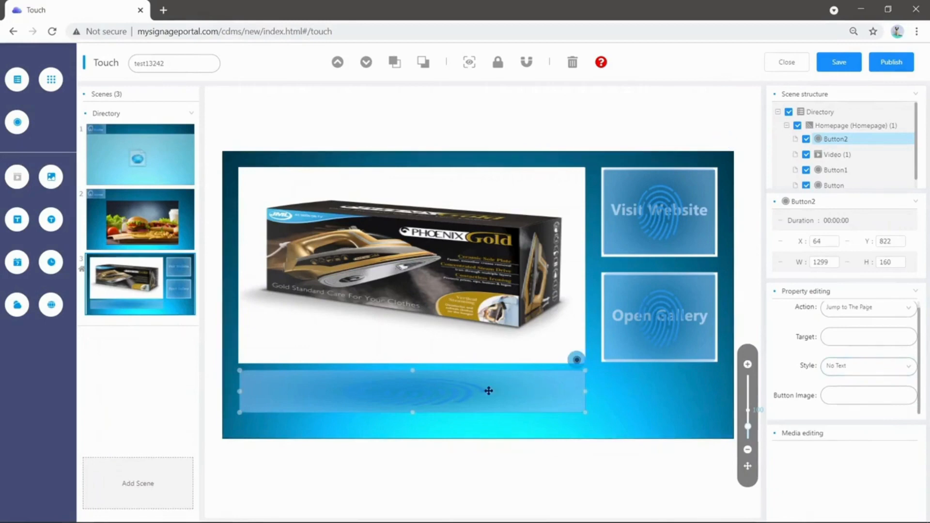
left_click_drag(424, 394, 426, 397)
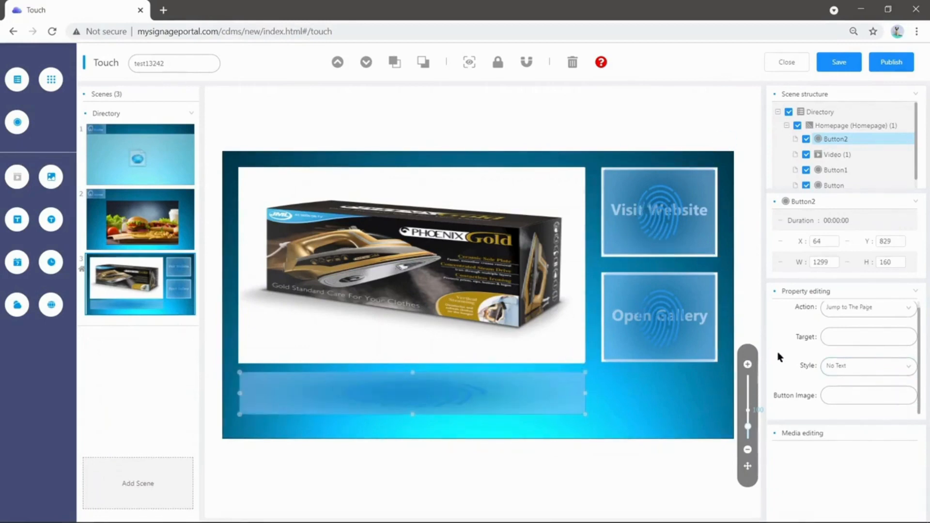
Step: Set the new button's image to play-button.png from the Touch picture folder
left_click(850, 398)
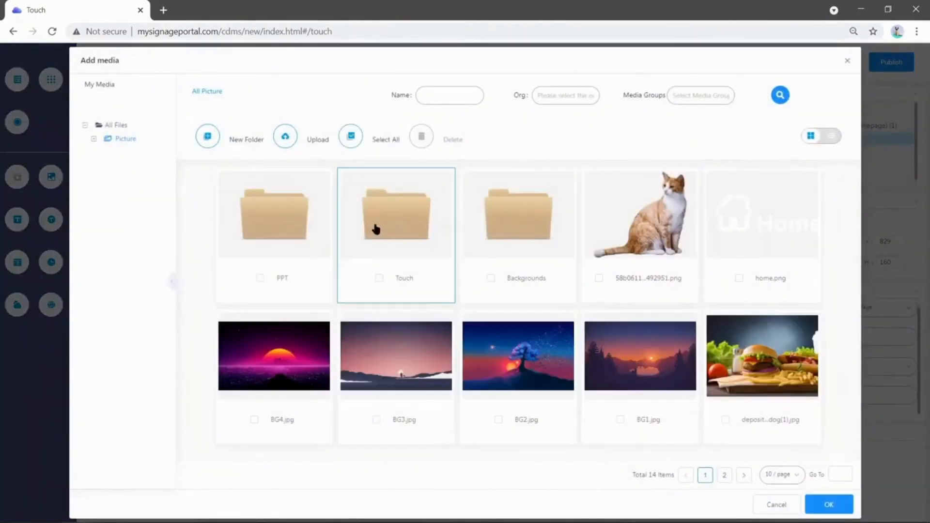
double_click(394, 221)
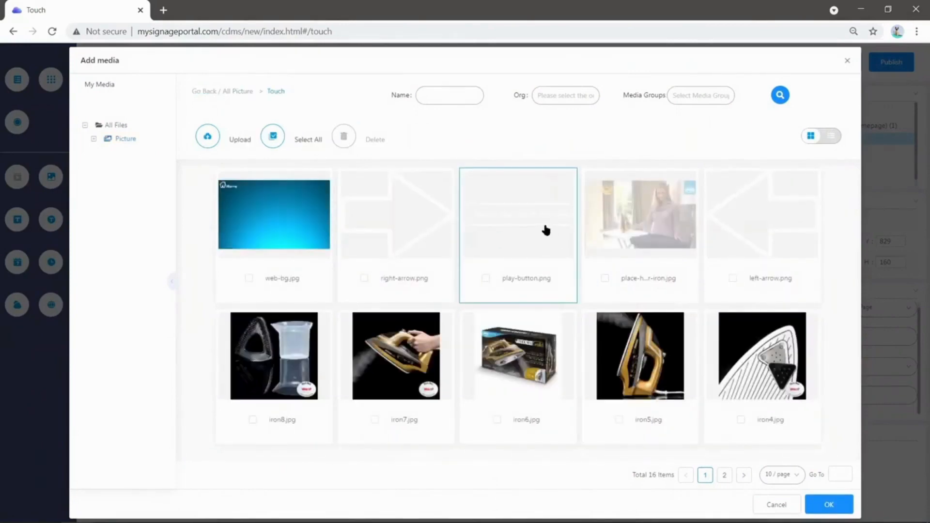
left_click(545, 228)
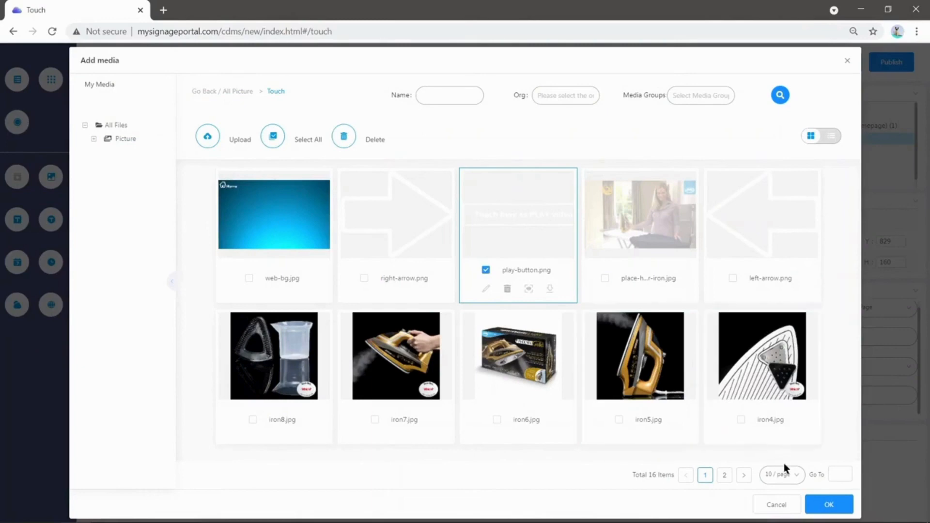
left_click(827, 507)
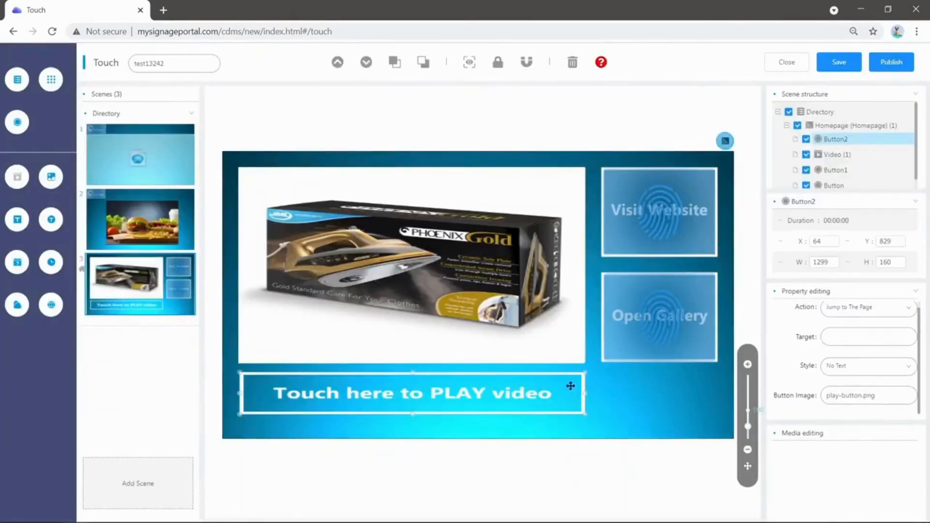
Step: Adjust the play button to about 1299 × 180 at X 64, Y 825, and nudge the video area to about X 52
left_click_drag(450, 391, 449, 389)
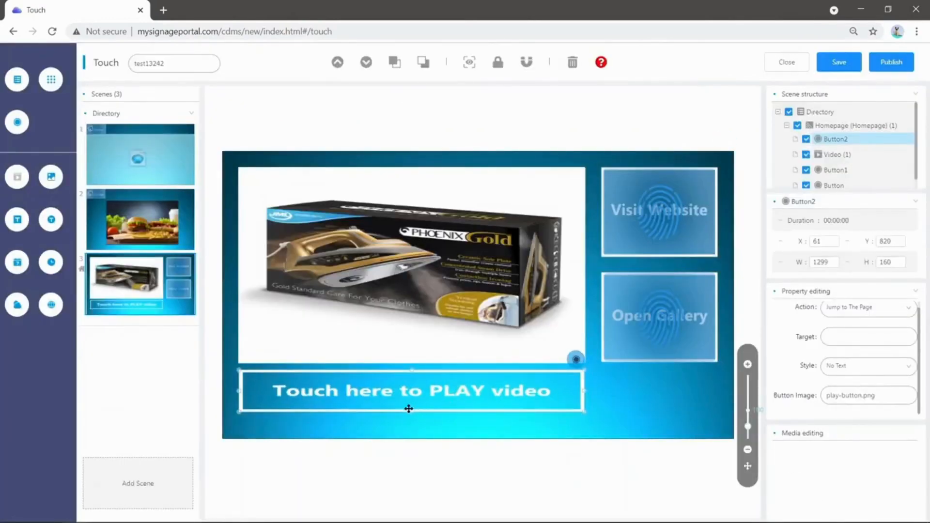
left_click_drag(410, 413, 447, 402)
left_click(450, 428)
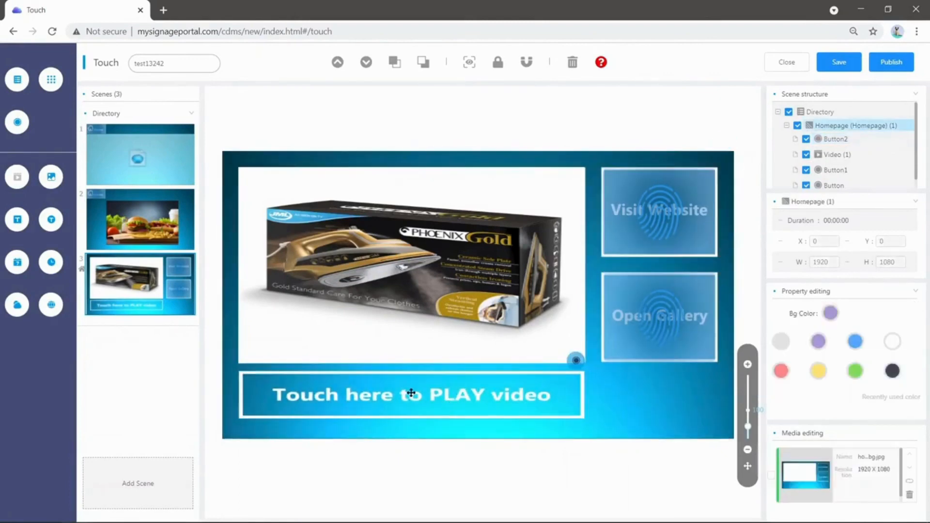
left_click(478, 391)
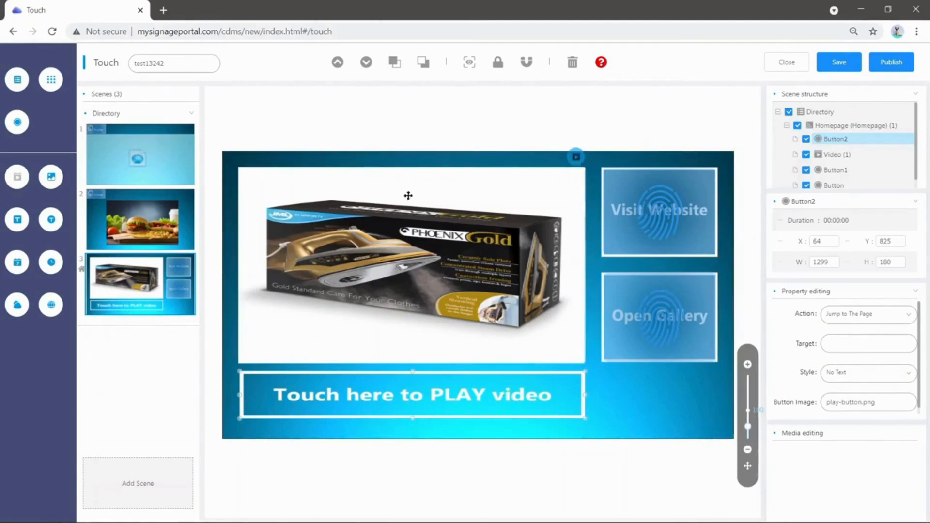
left_click(363, 211)
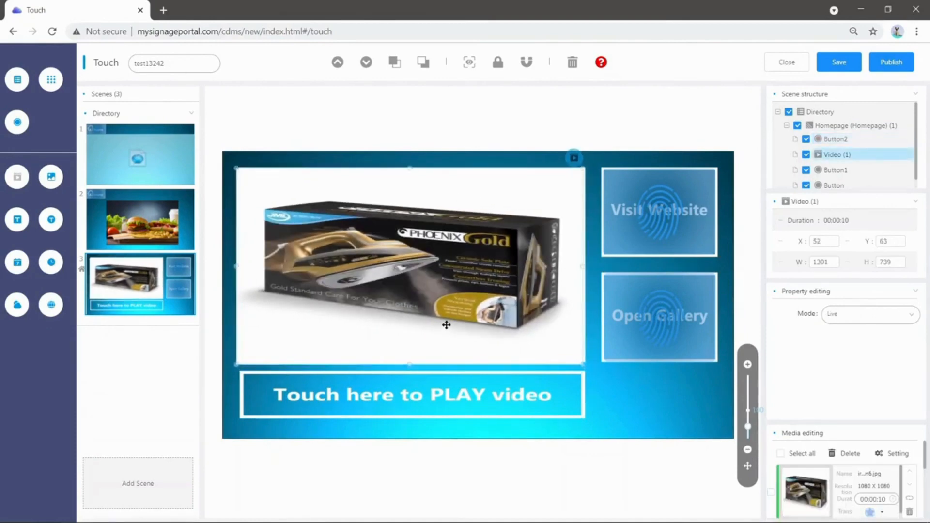
Step: Set the play button's action to Play in Media Zone with the Homepage's Video area as its target
left_click(544, 394)
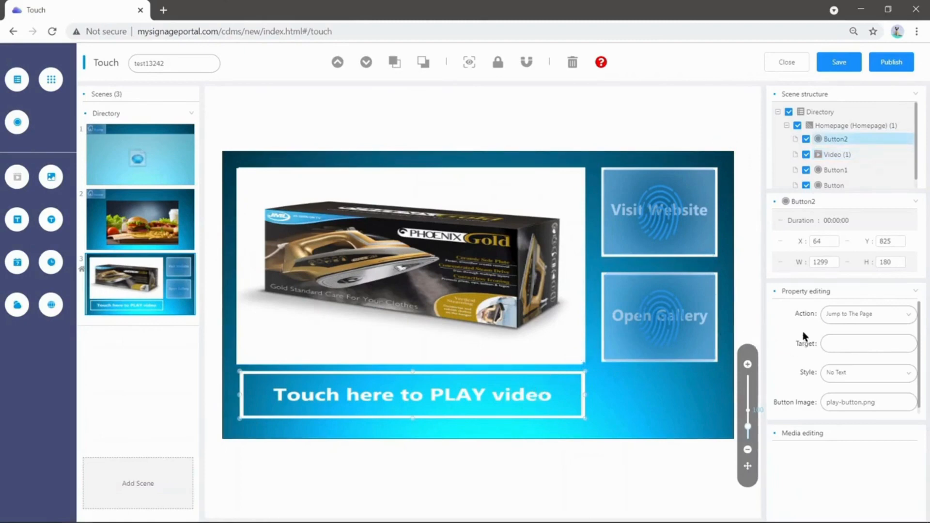
left_click(845, 319)
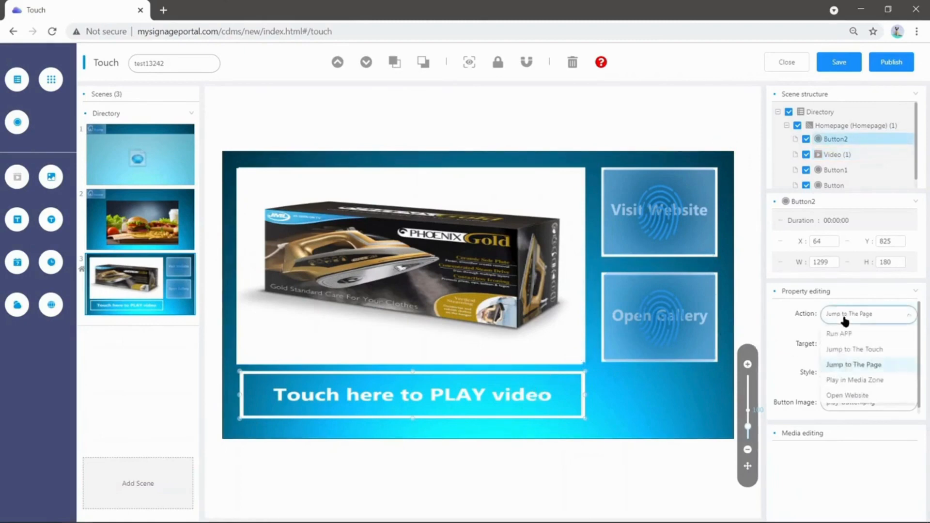
left_click(882, 383)
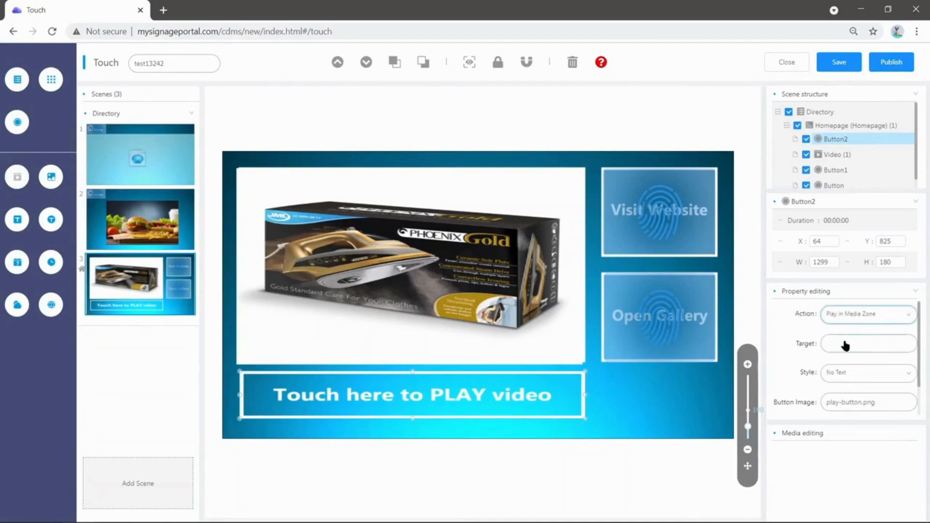
left_click(847, 345)
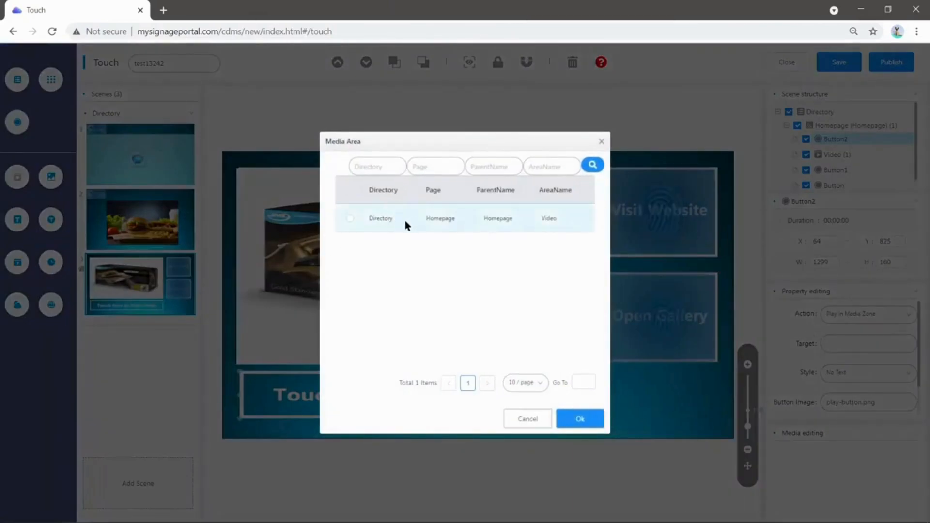
left_click(390, 222)
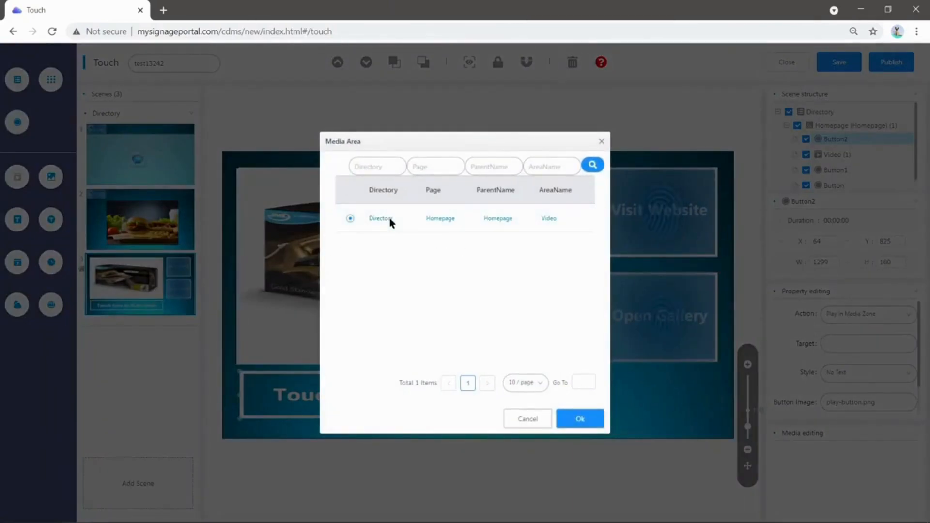
left_click(567, 415)
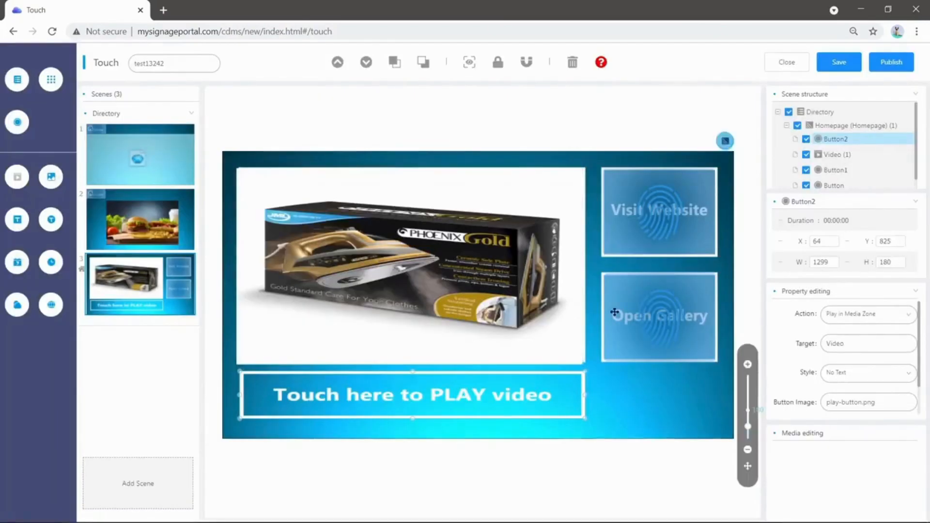
Step: Assign Test Video - No Sound.mp4 as the play button's media and move the button to about X 47, Y 821
scroll(831, 344, "down", 1)
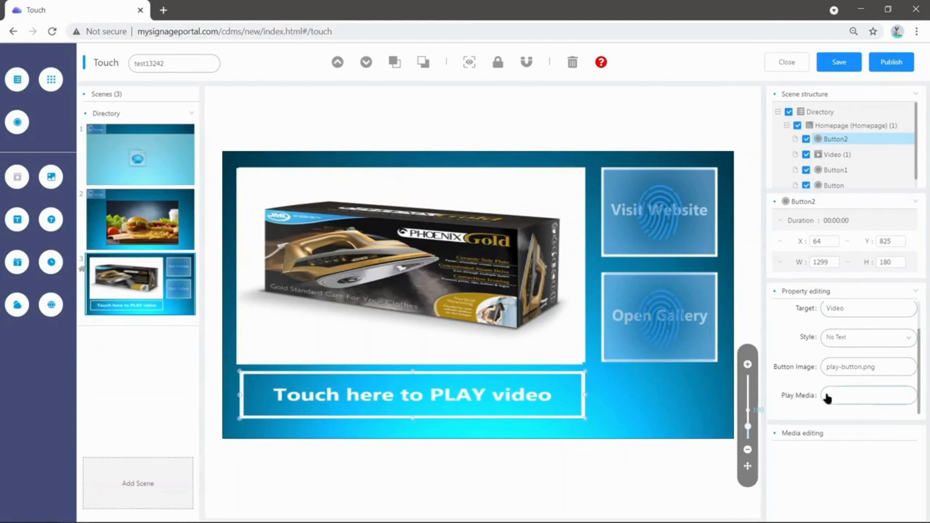
left_click(854, 397)
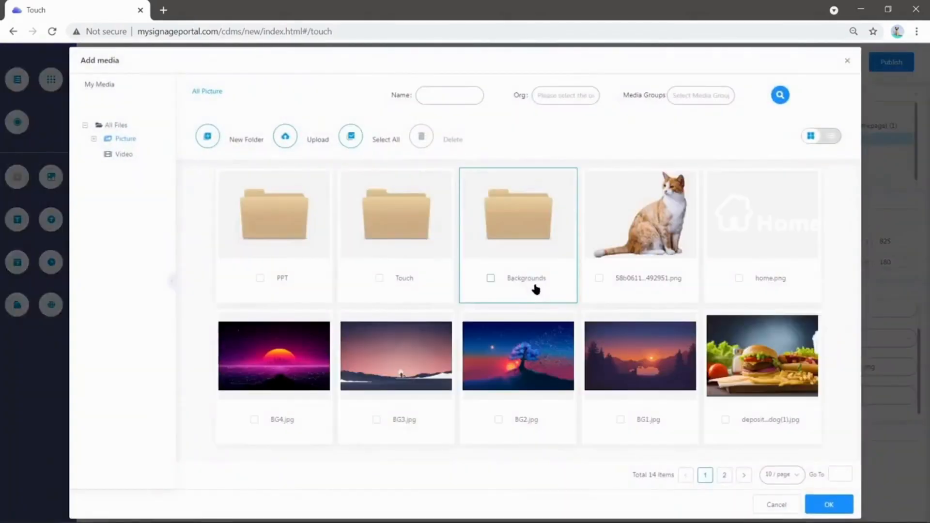
left_click(119, 154)
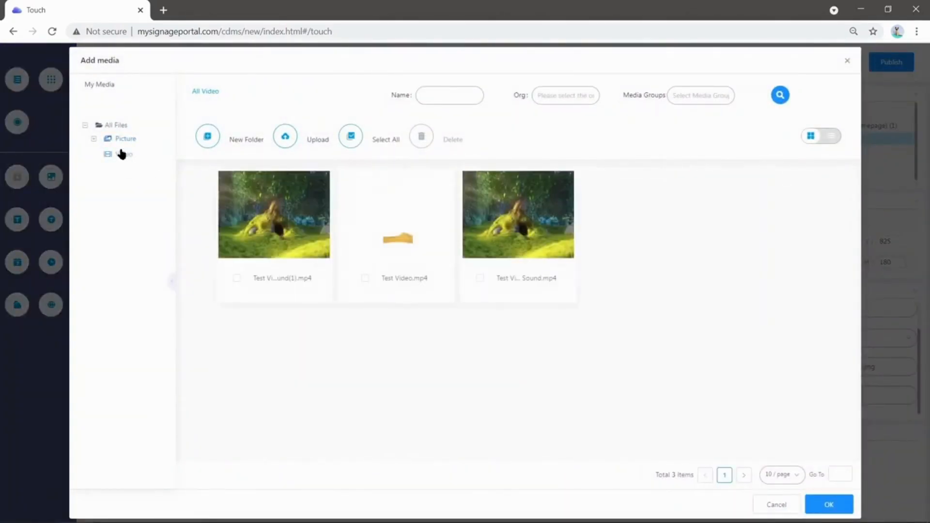
left_click(533, 231)
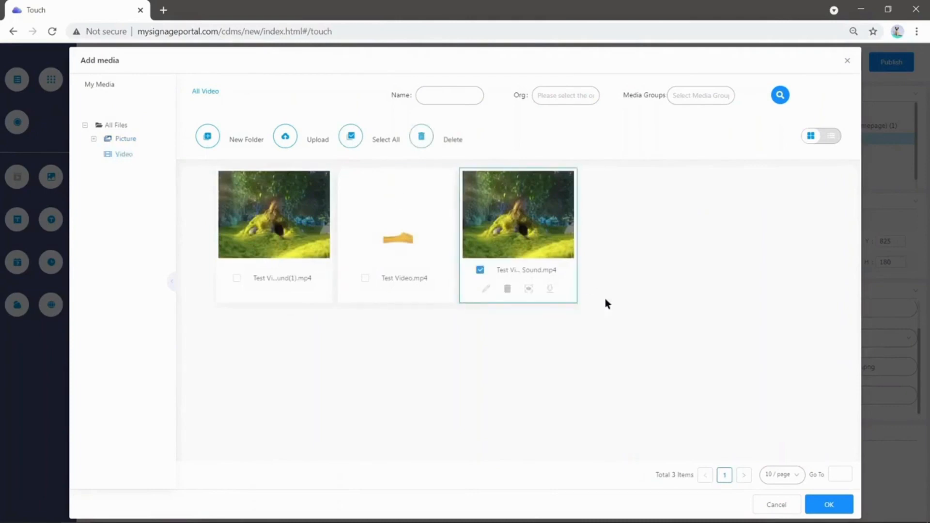
left_click(832, 504)
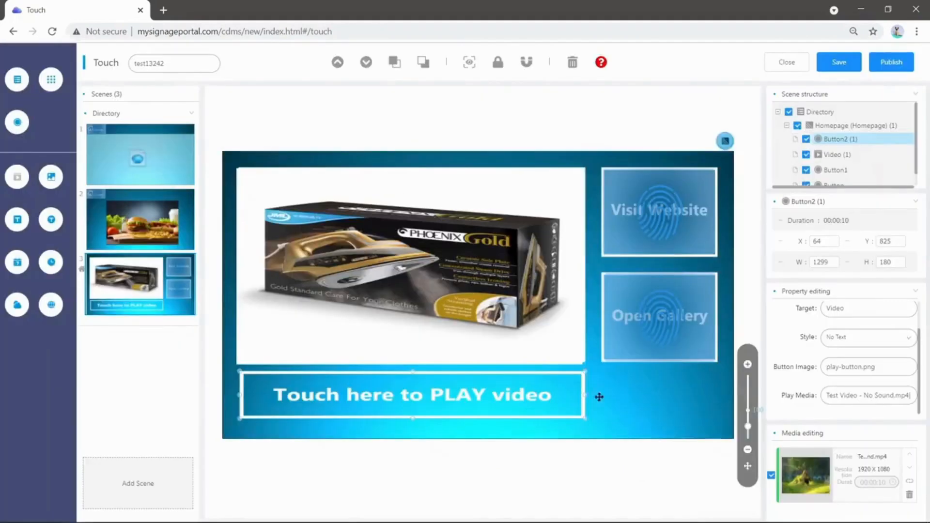
left_click(486, 396)
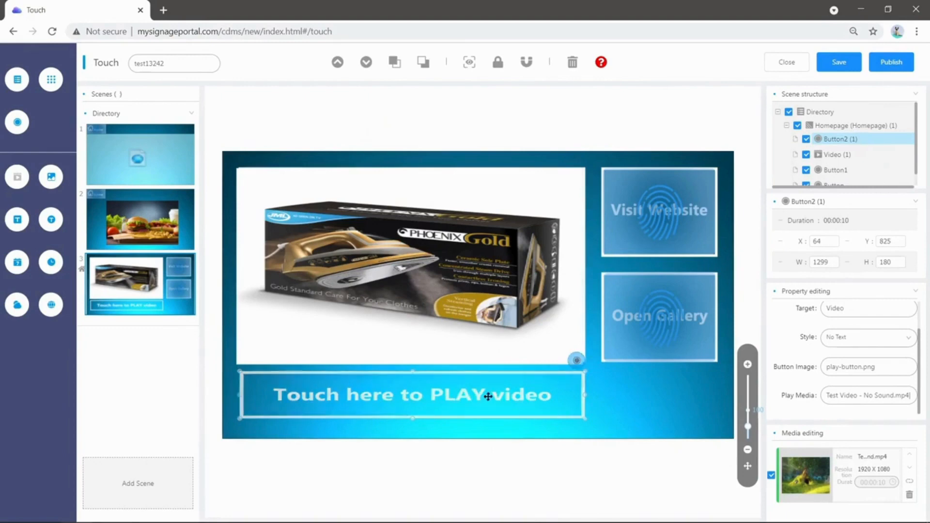
left_click_drag(487, 397, 468, 392)
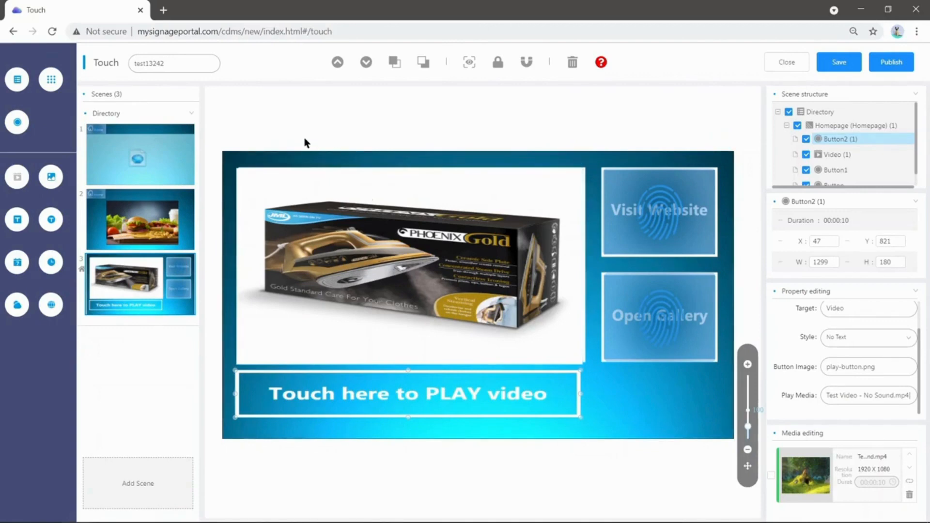
Step: Set the project's timeout action to Enter project Entrance and return to the Homepage after viewing the Webpage page
left_click(201, 65)
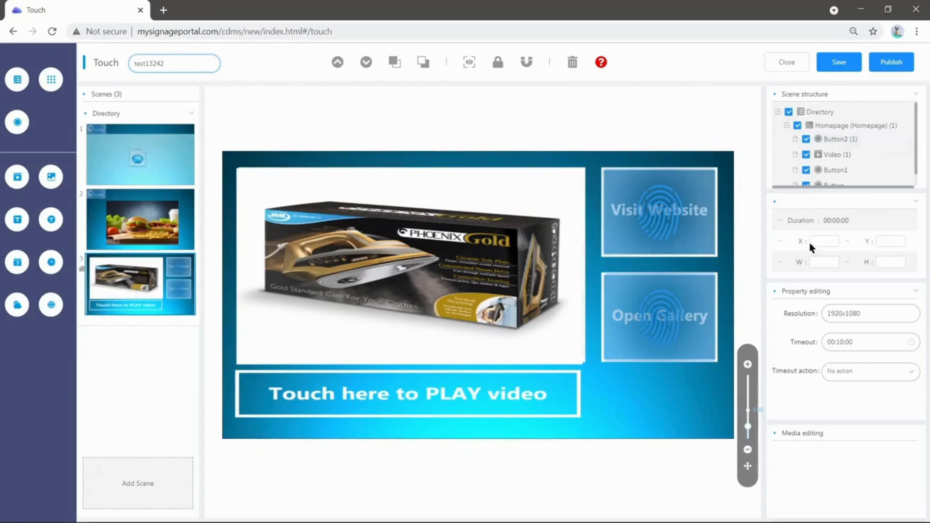
left_click(814, 202)
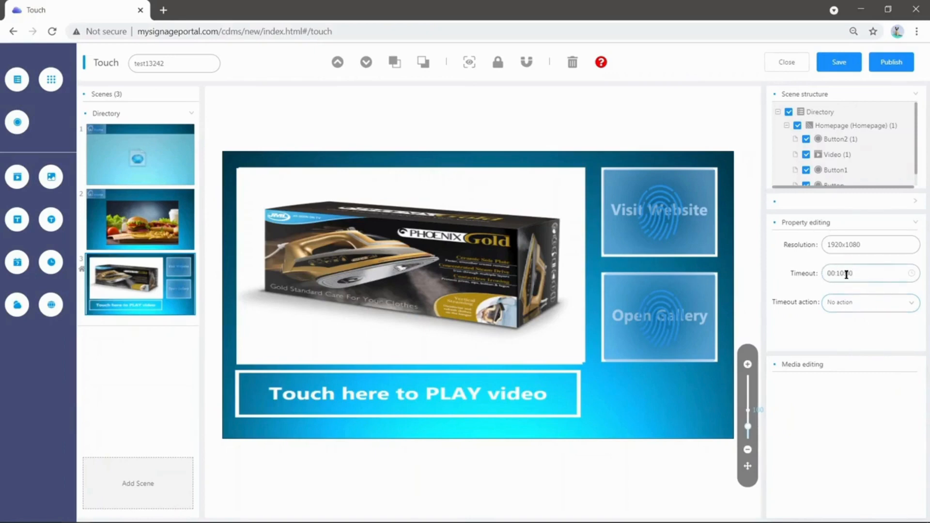
left_click(858, 306)
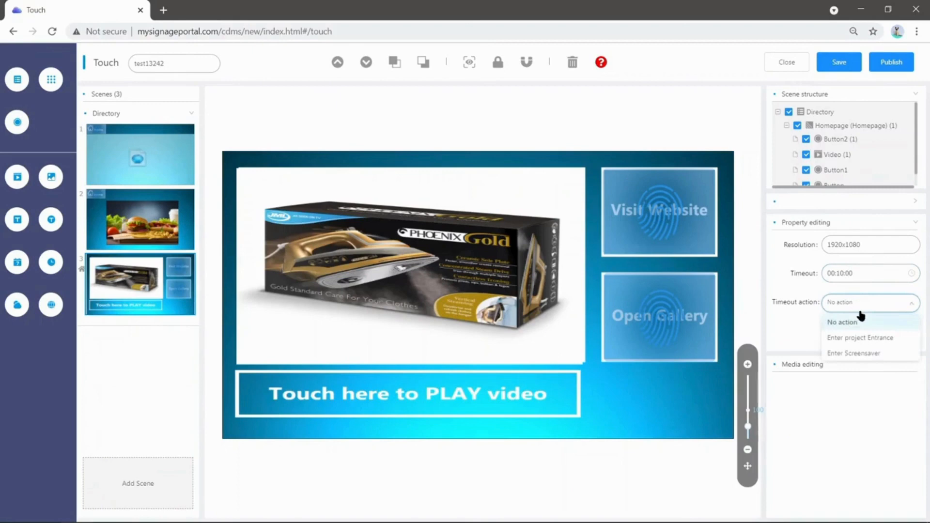
left_click(854, 339)
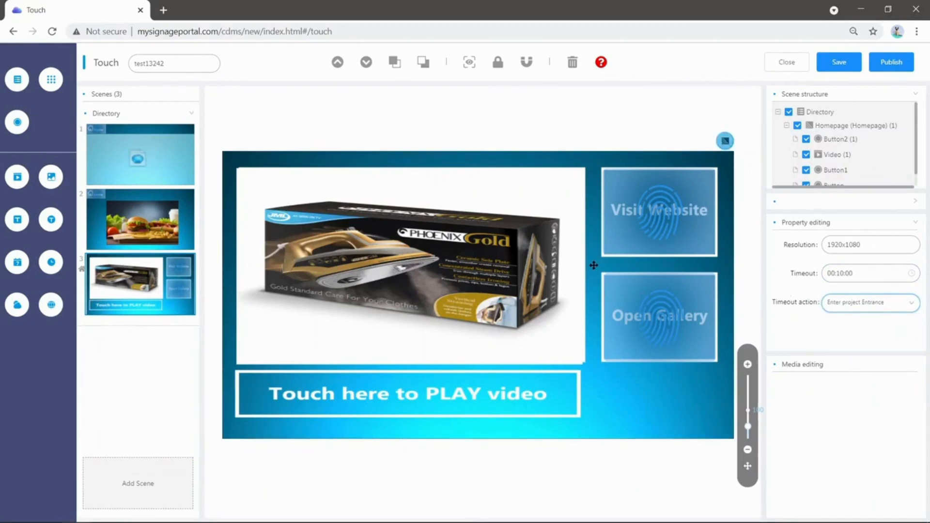
left_click(178, 172)
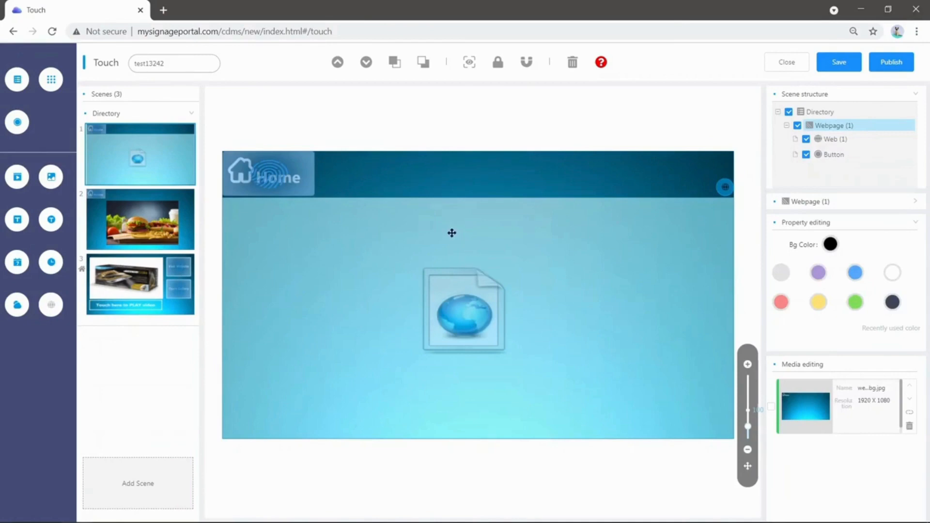
left_click(141, 284)
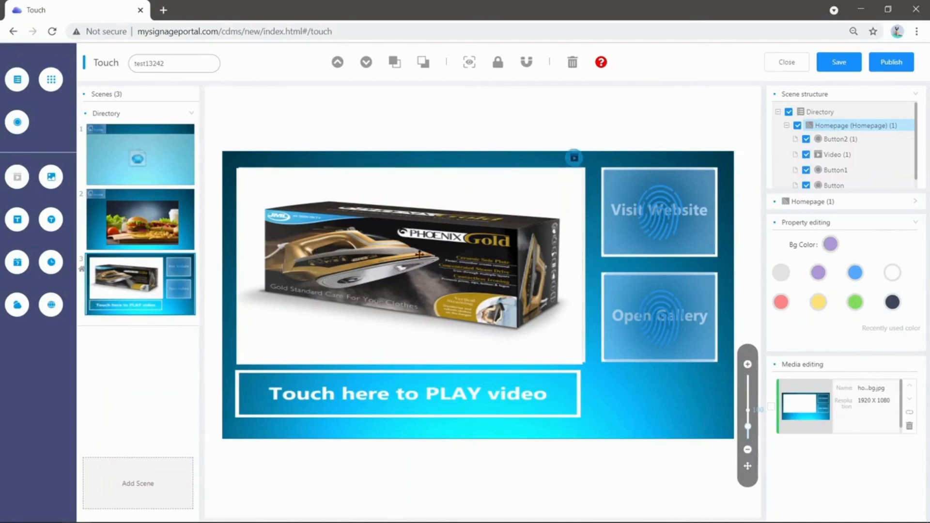
Step: Set the project's timeout action to Enter Screensaver
left_click(184, 64)
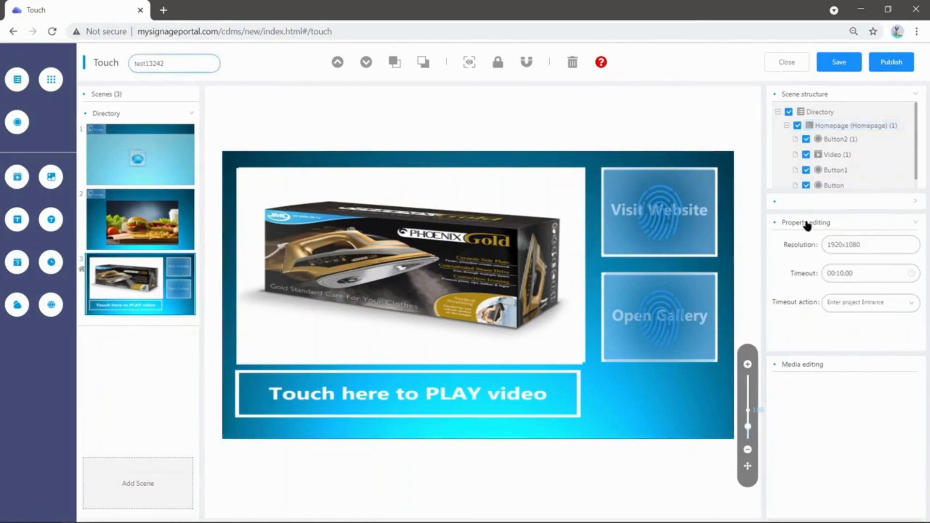
left_click(864, 306)
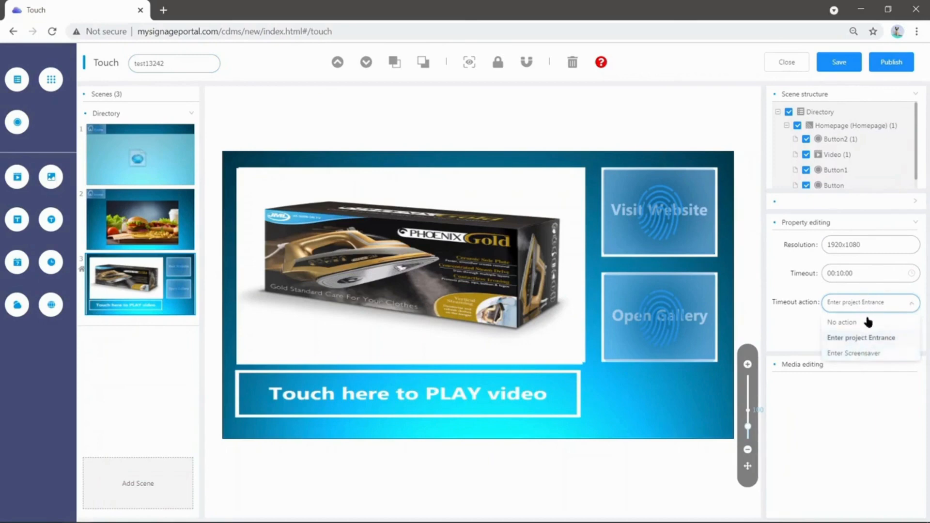
left_click(865, 355)
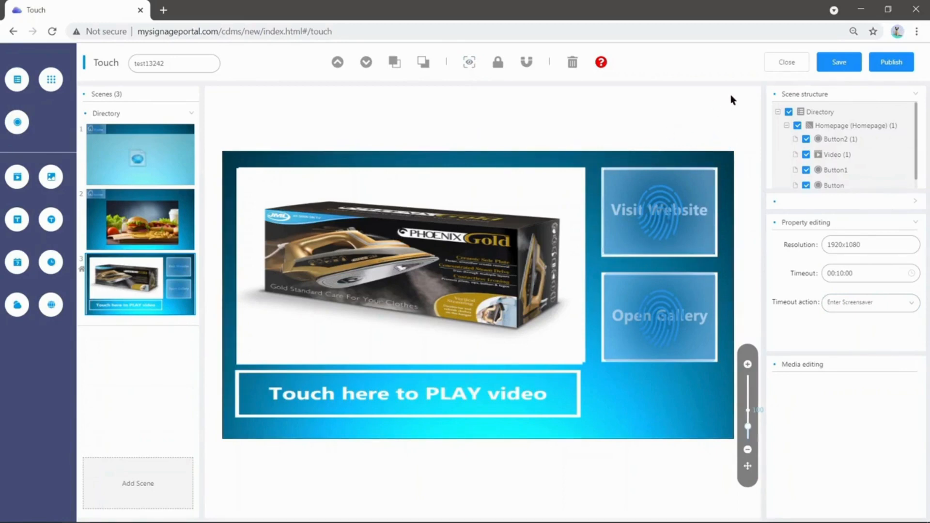
Step: Save the touch project and publish it
left_click(826, 67)
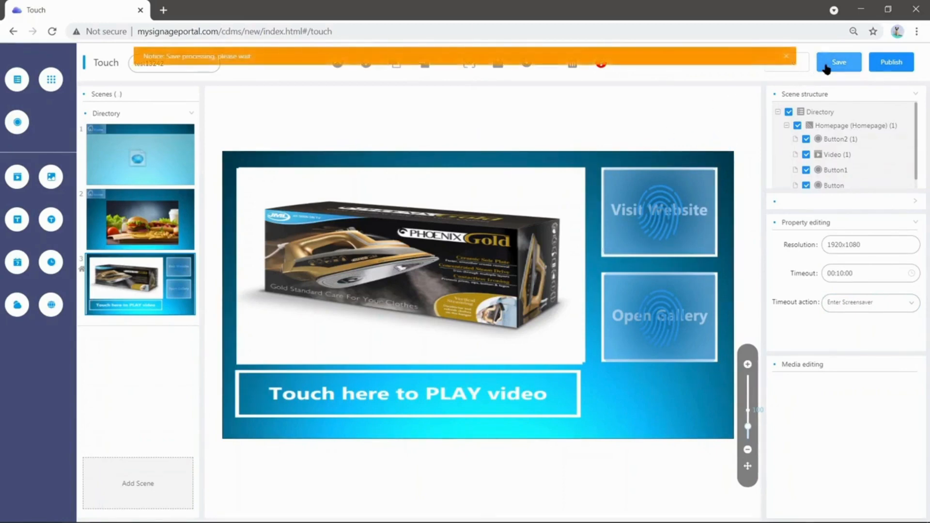
left_click(882, 71)
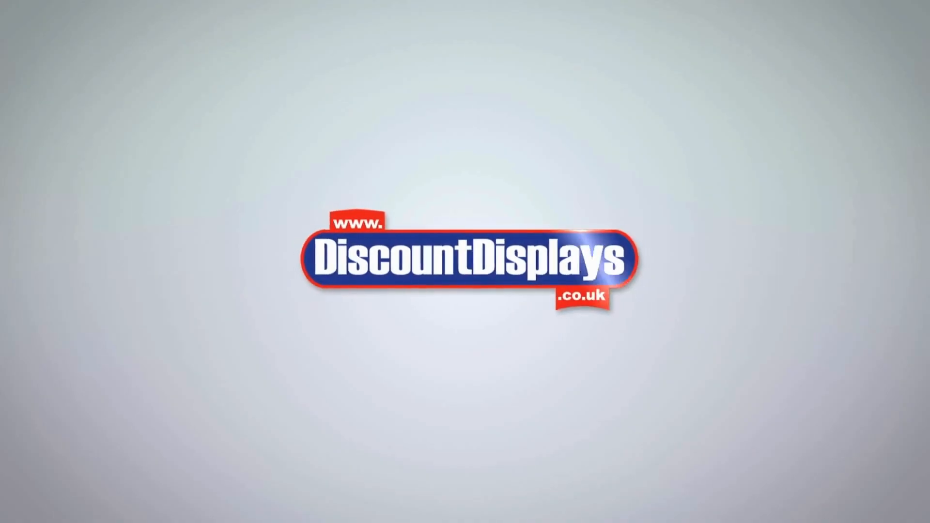